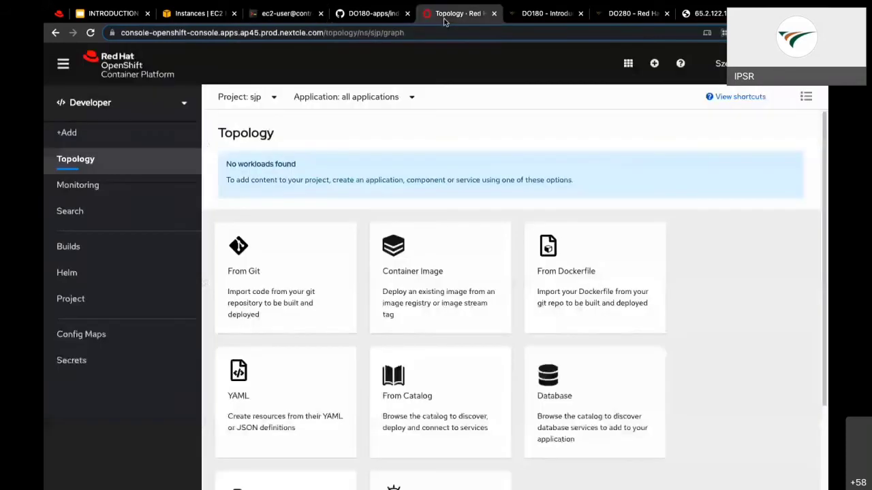
Start an import from Git using the DO180-apps GitHub repository and select PHP as the builder image
click(284, 277)
click(268, 220)
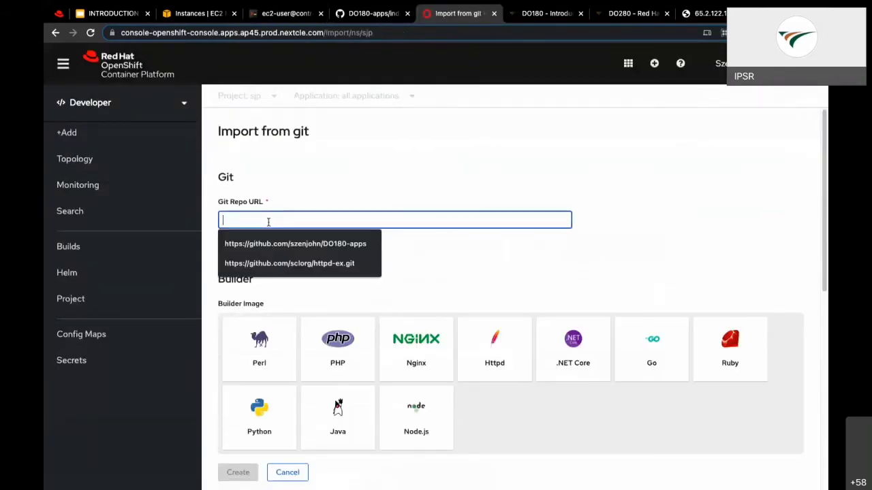
click(273, 244)
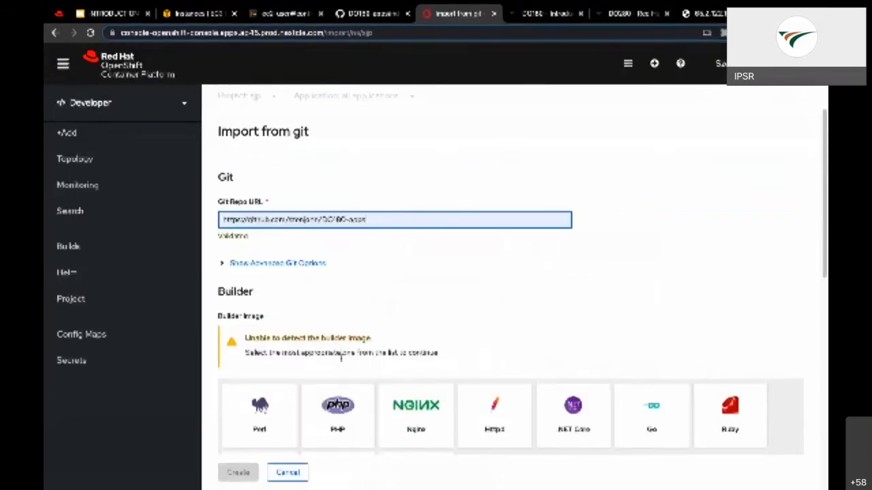
click(339, 408)
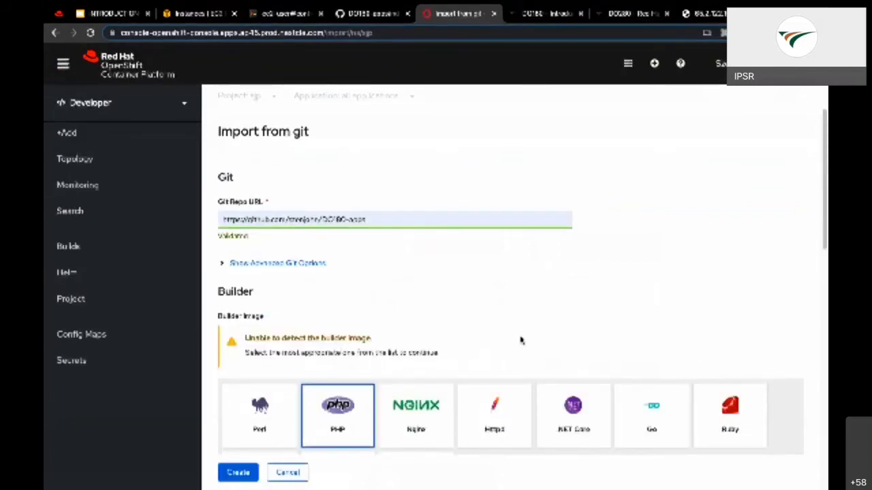
Expand the advanced Git options and set the Git reference to master
scroll(521, 341, down, 1)
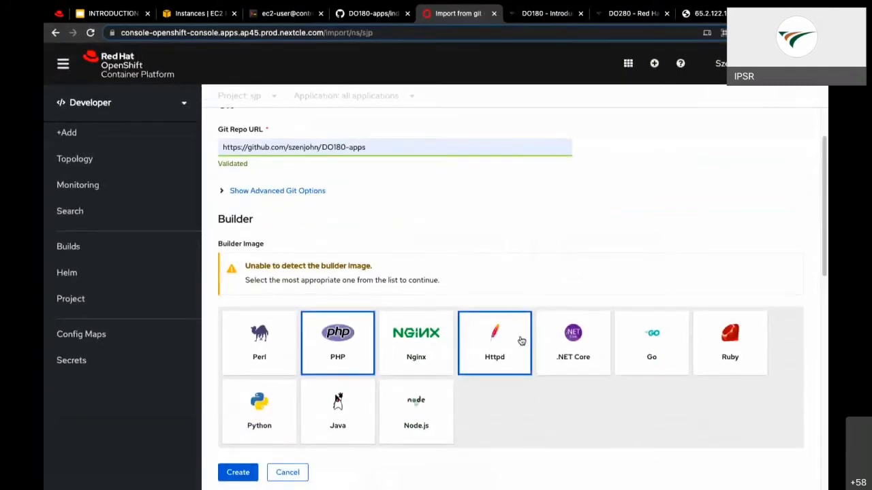
scroll(511, 264, down, 1)
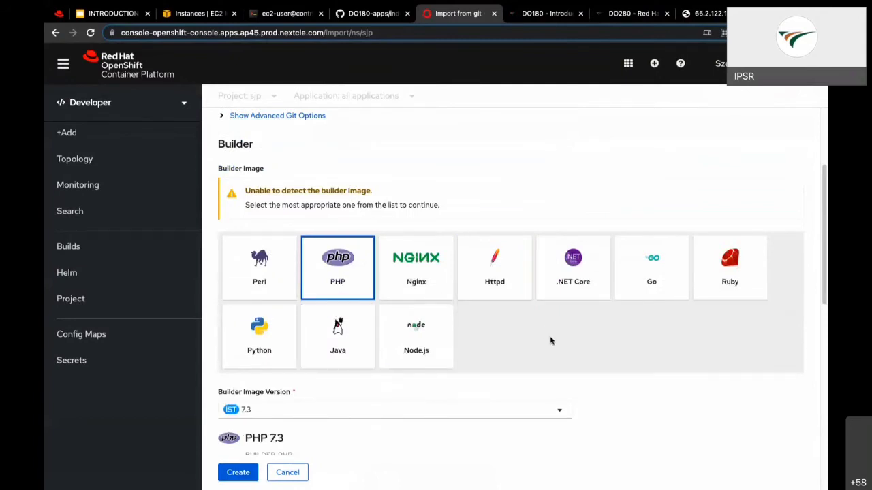
scroll(550, 340, down, 1)
scroll(550, 340, up, 2)
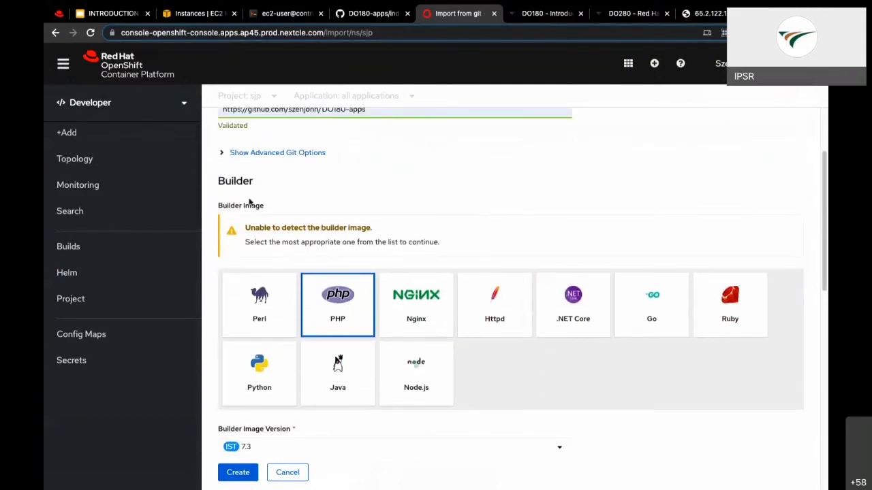
click(247, 153)
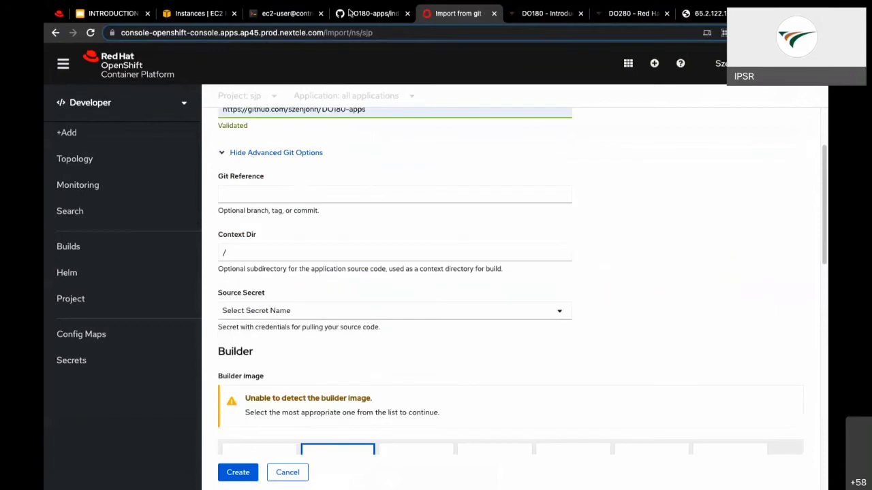
click(349, 14)
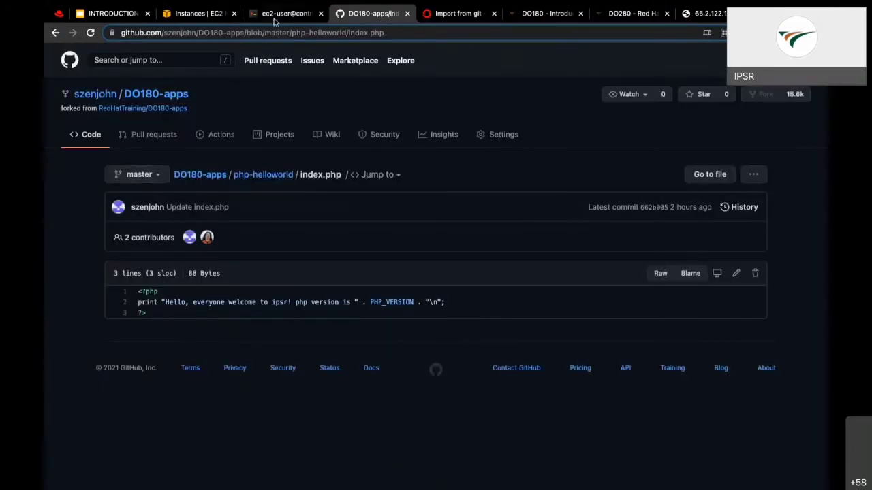
click(453, 13)
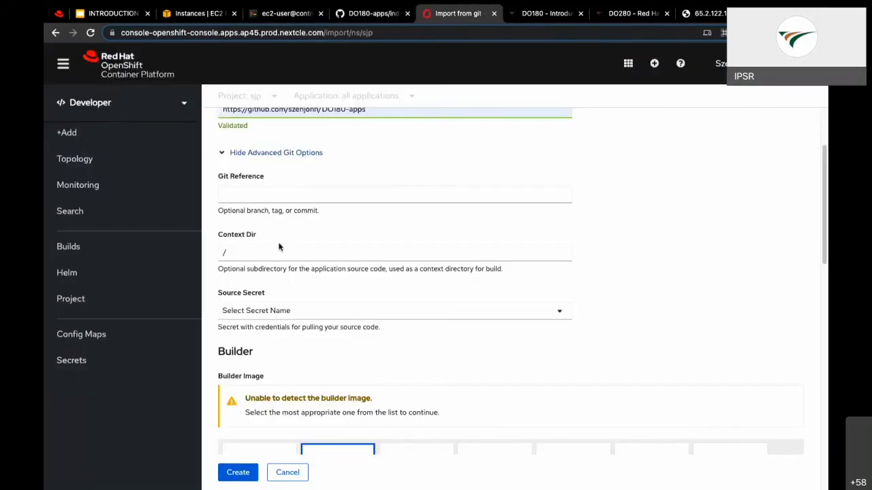
click(267, 196)
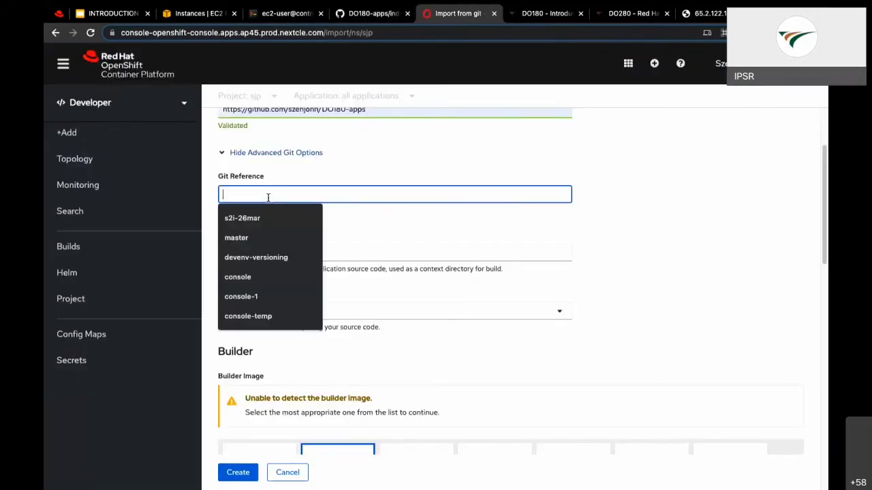
click(236, 237)
Set the context directory to php-helloworld and compare it with the folder path in the GitHub repository
click(247, 251)
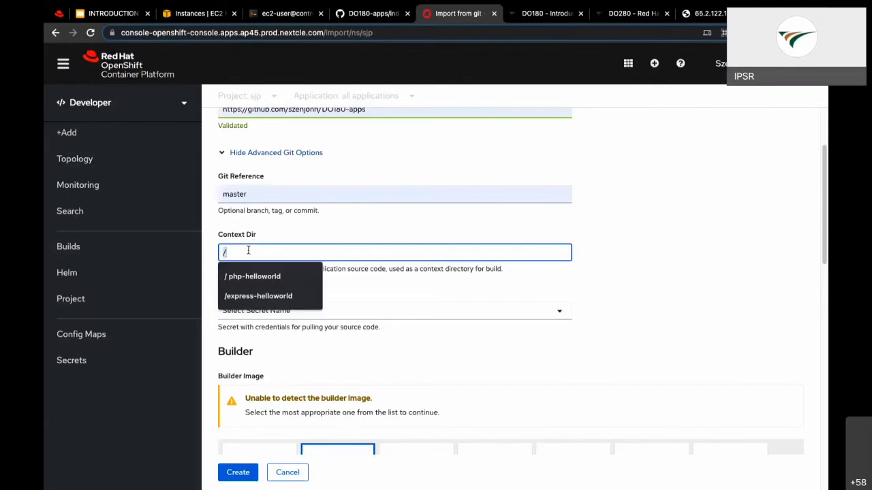
click(249, 276)
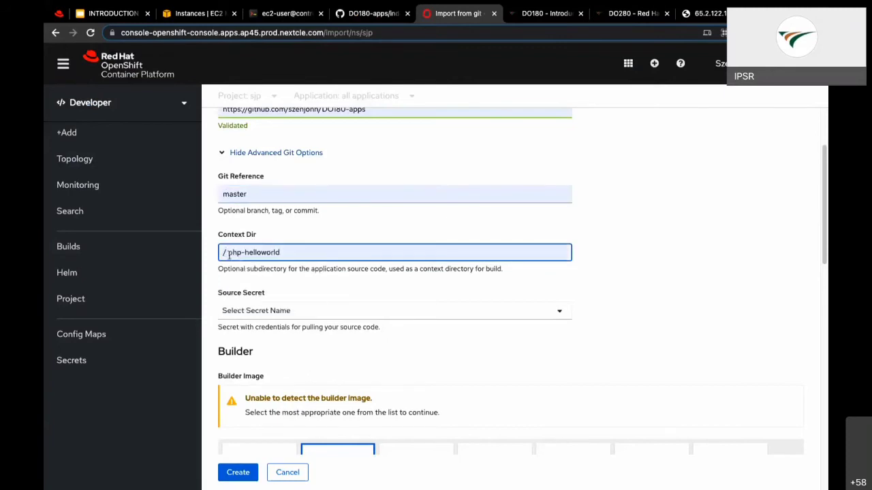
click(228, 253)
key(BackSpace)
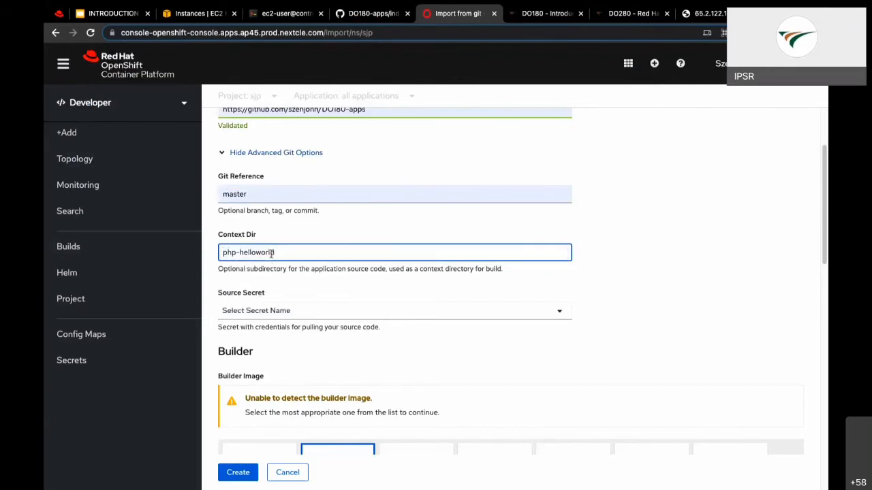
click(355, 19)
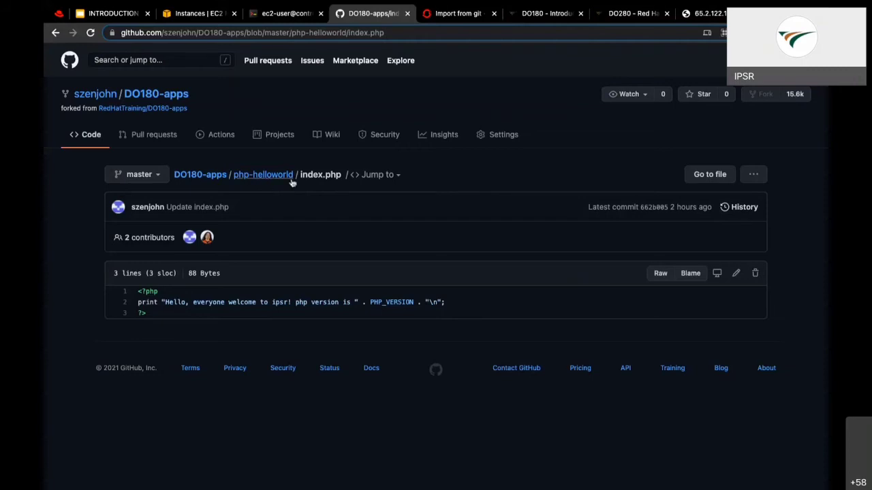
click(450, 13)
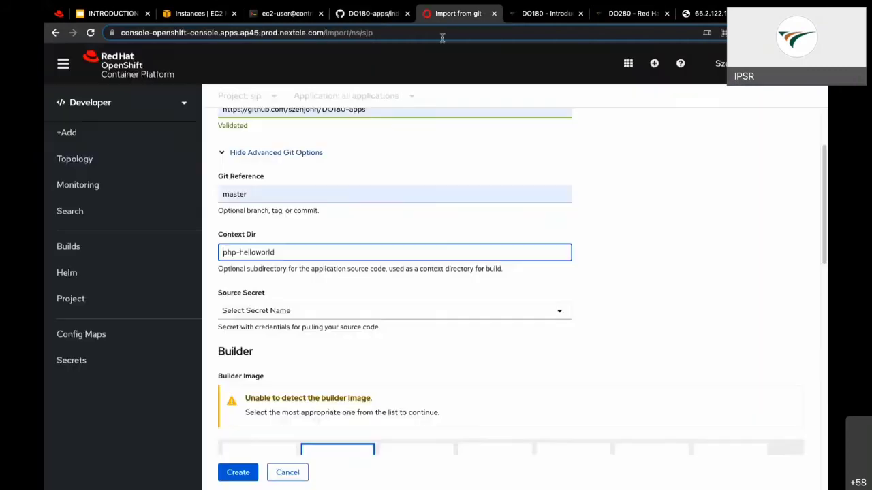
Set both the application name and the component name to testipsr
scroll(327, 298, down, 3)
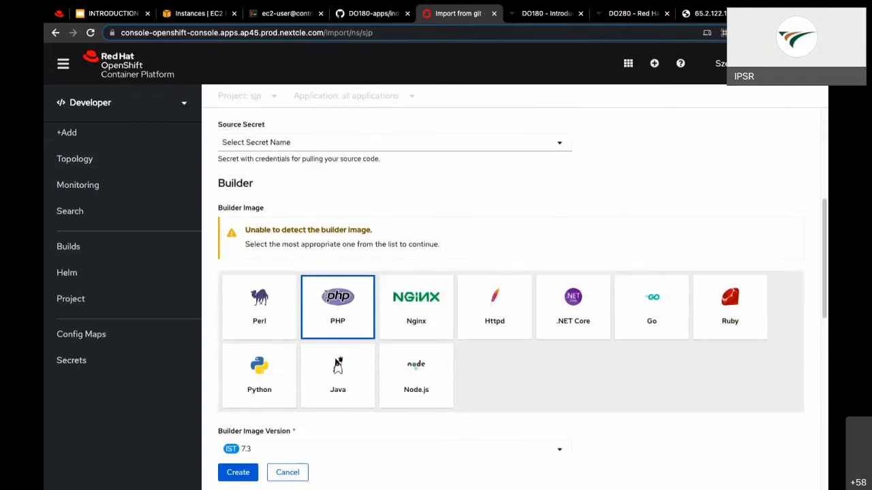
scroll(327, 297, down, 3)
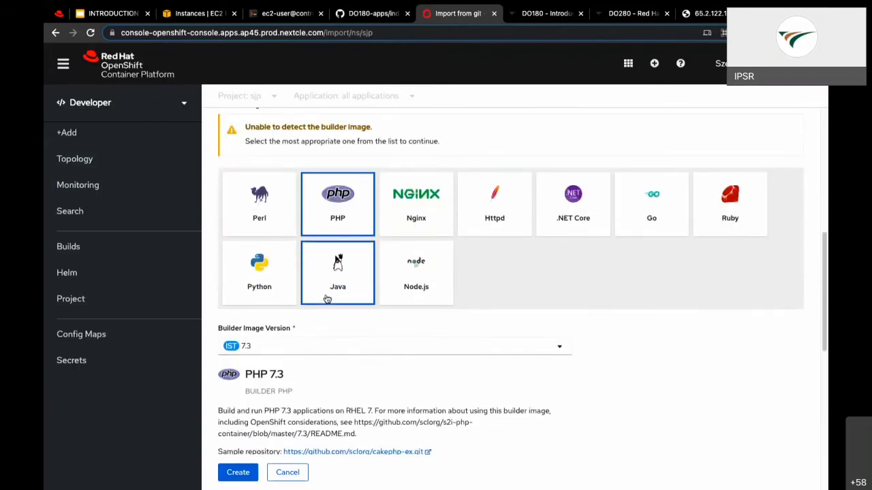
scroll(327, 300, down, 3)
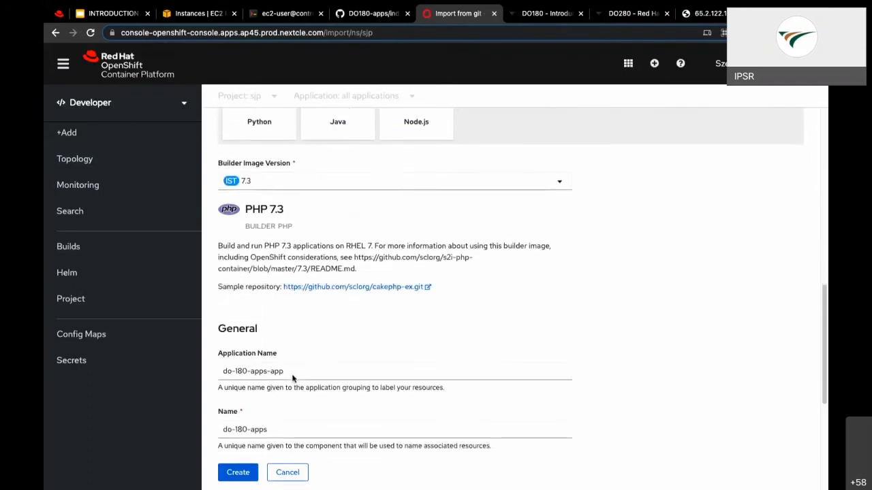
triple_click(299, 365)
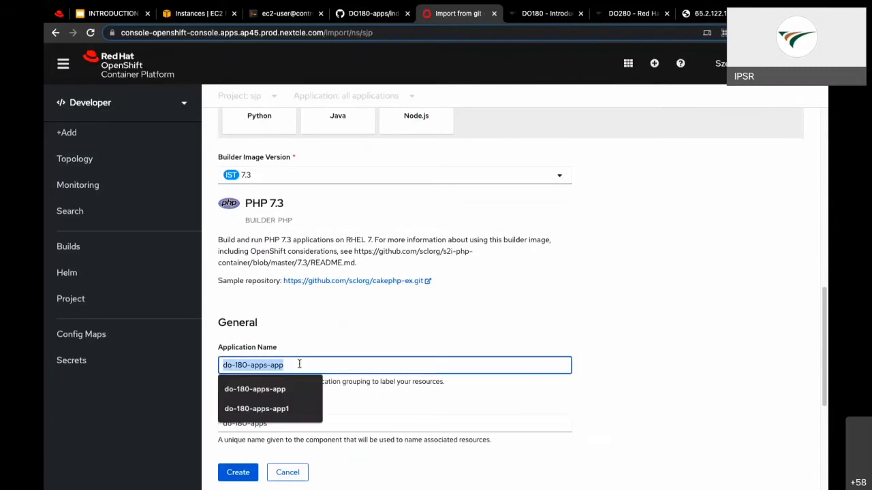
text(test)
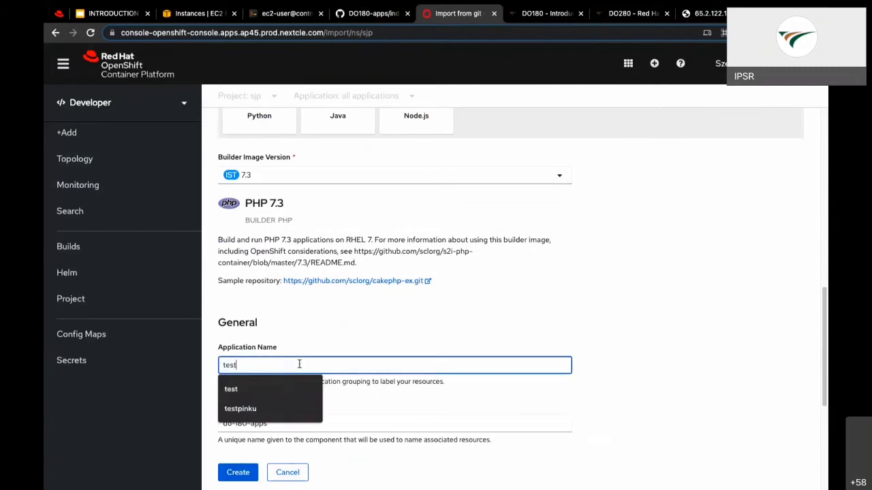
text(ip)
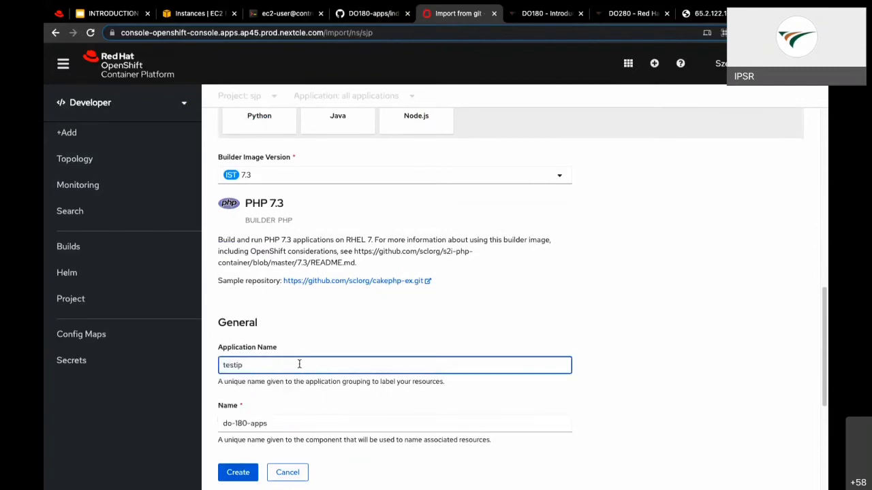
text(sr)
triple_click(278, 424)
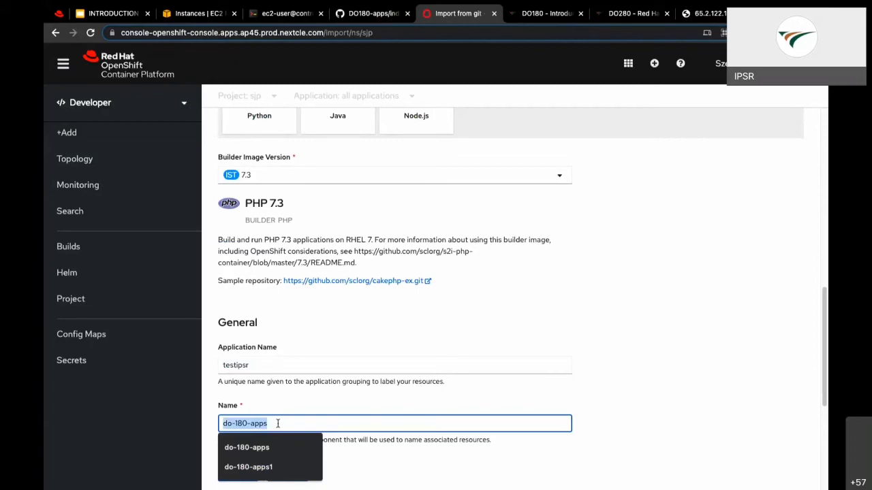
text(testipsr)
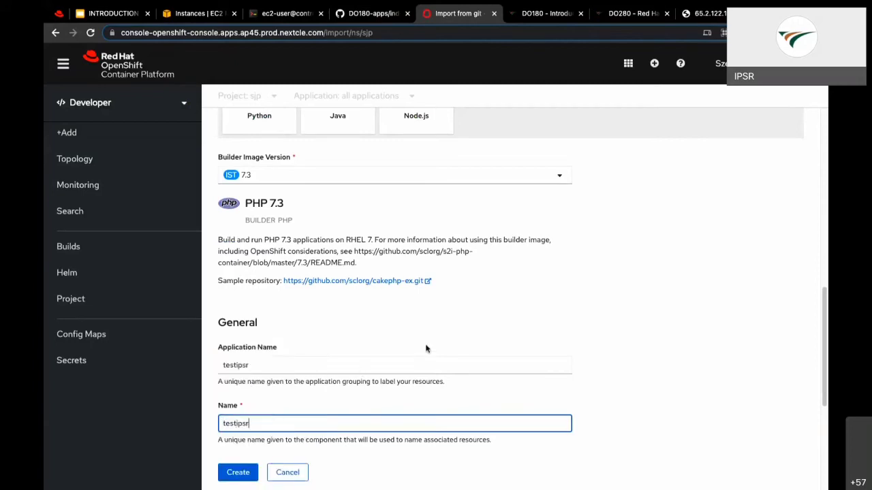
Choose Deployment Config as the resource type and create the application
scroll(426, 349, down, 1)
scroll(427, 349, down, 1)
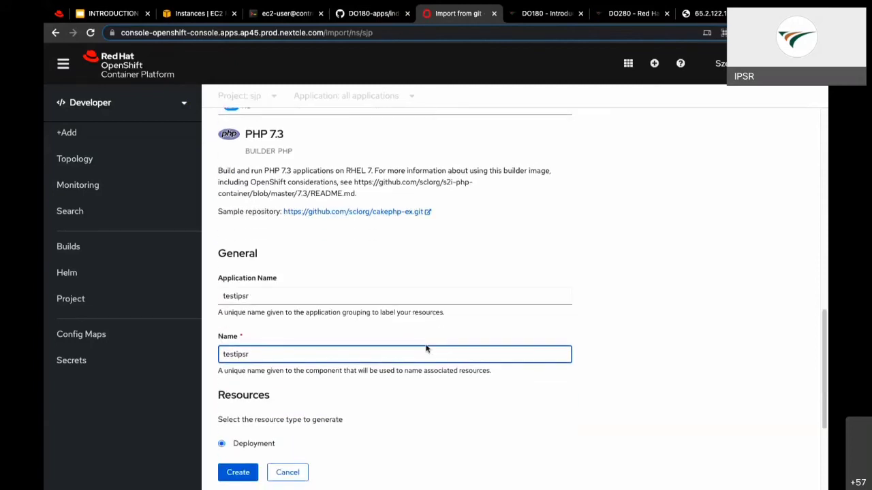
scroll(426, 349, down, 4)
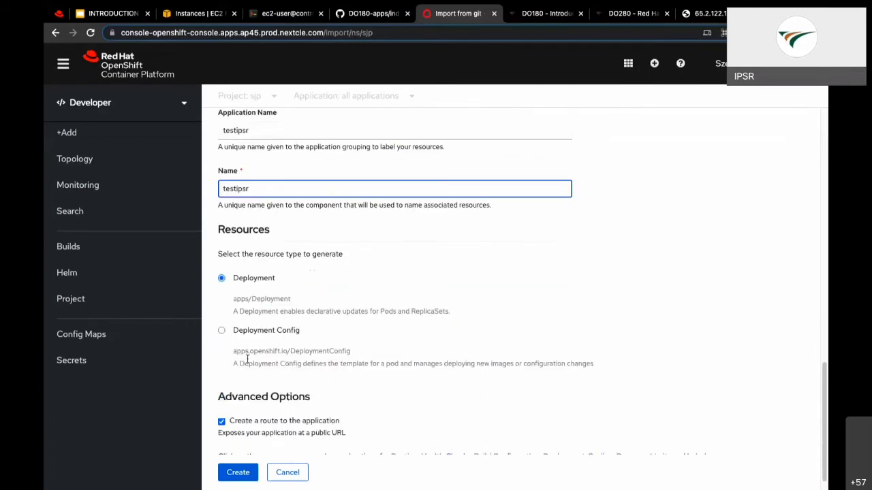
click(222, 332)
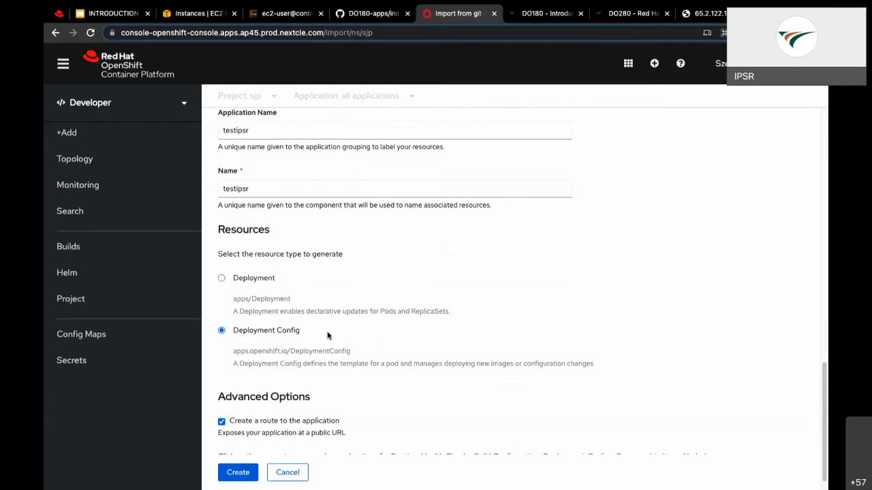
scroll(327, 335, down, 1)
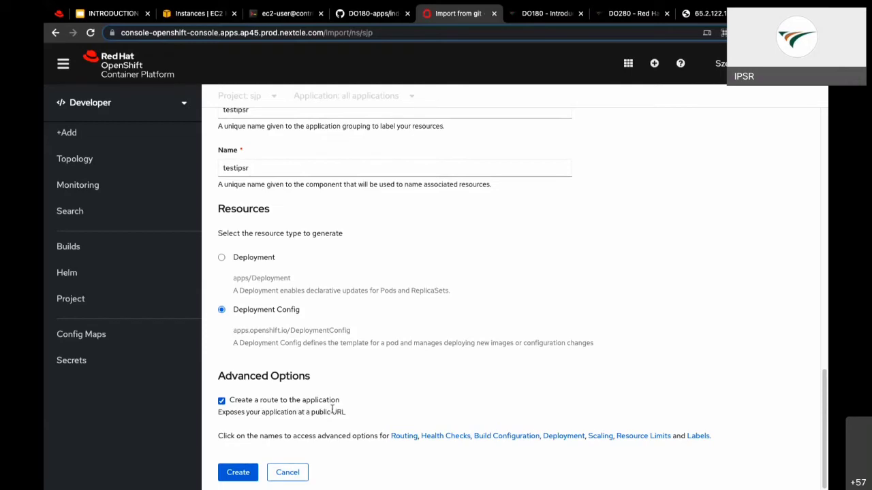
click(242, 474)
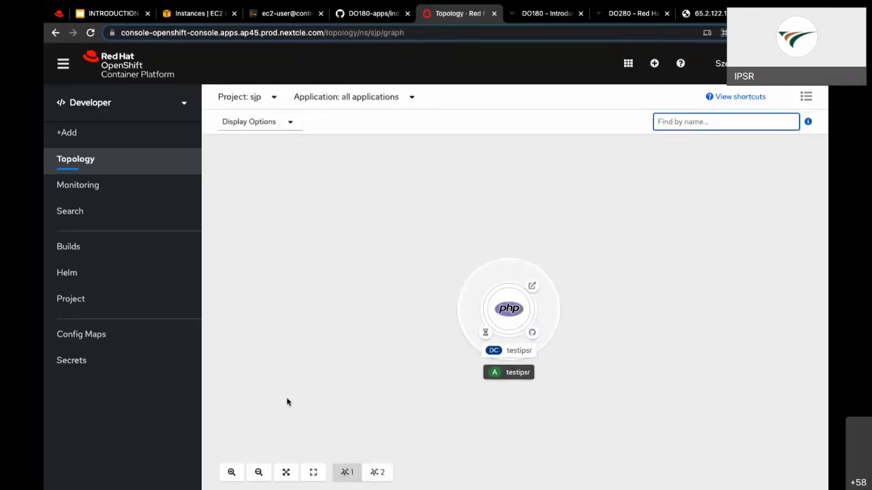
Review the source file on GitHub, check the end of the testipsr build log in OpenShift, and return to the project topology
click(342, 17)
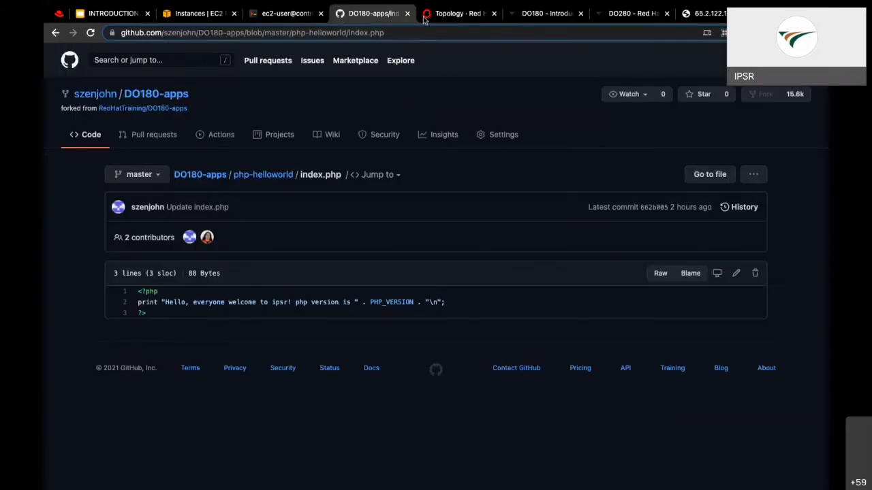
click(453, 17)
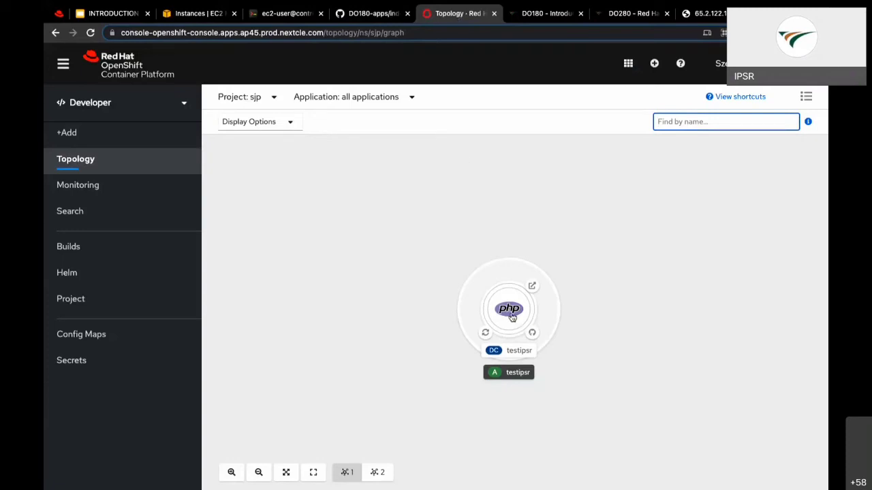
click(511, 318)
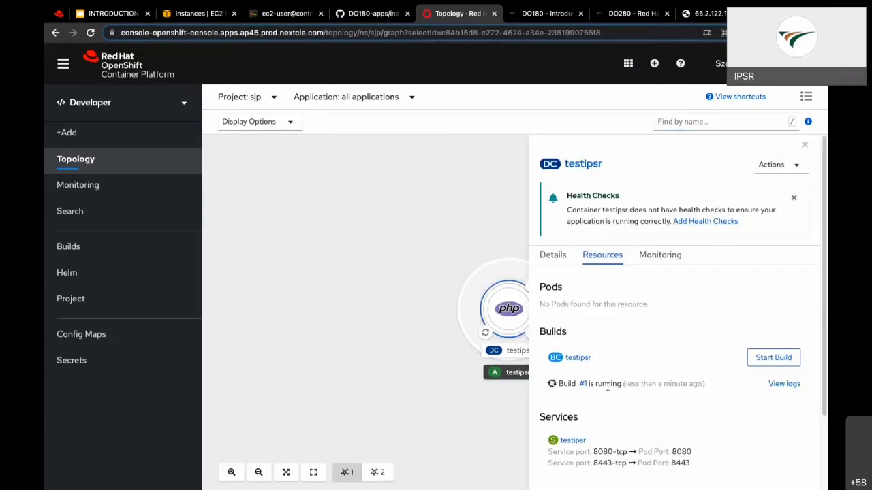
click(782, 384)
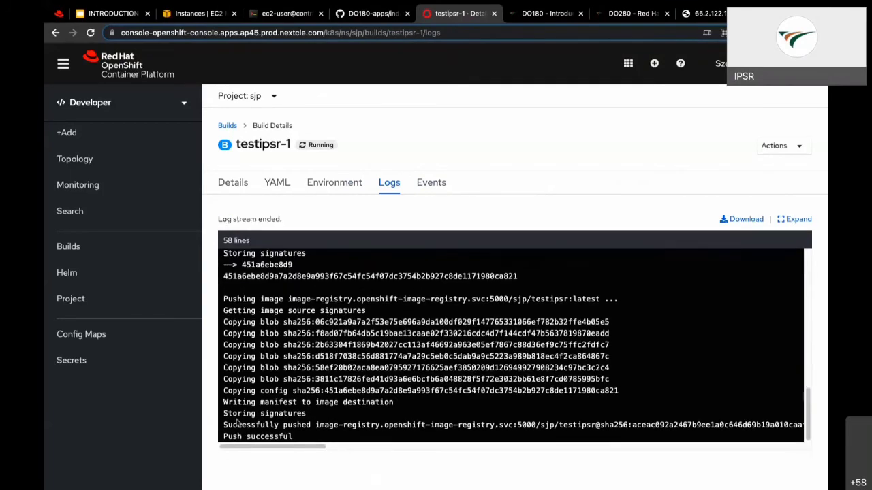
drag(225, 437, 294, 436)
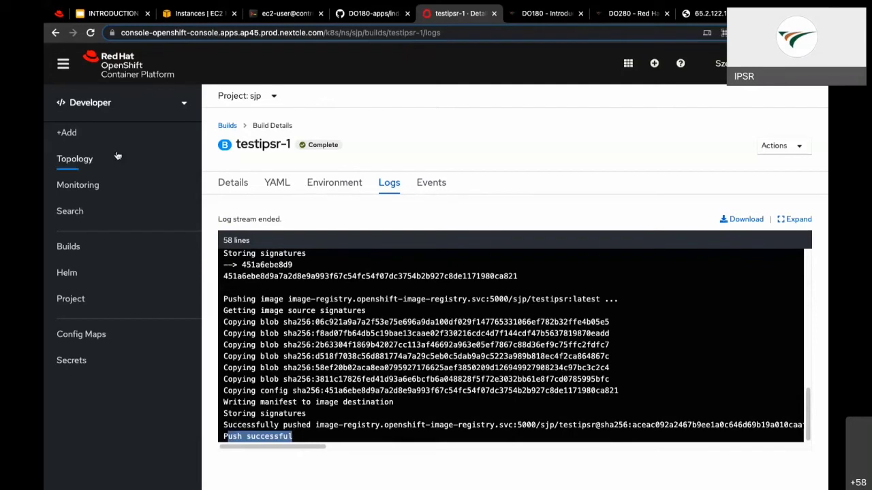
click(76, 170)
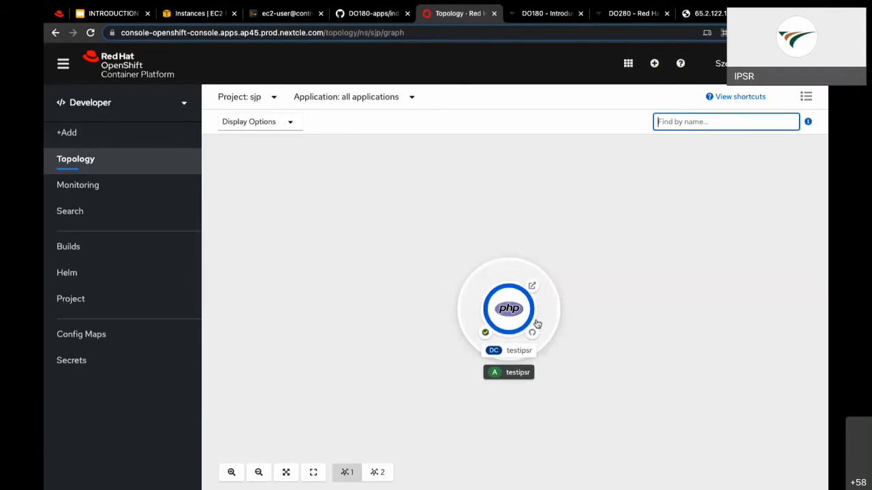
mouse_move(523, 315)
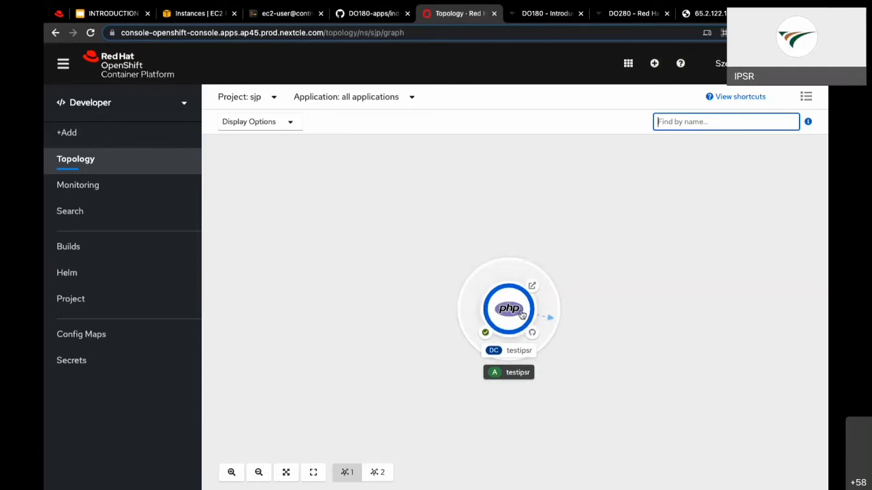
Check the testipsr build status in the topology, open the deployed application's URL, and reload the page
mouse_move(485, 336)
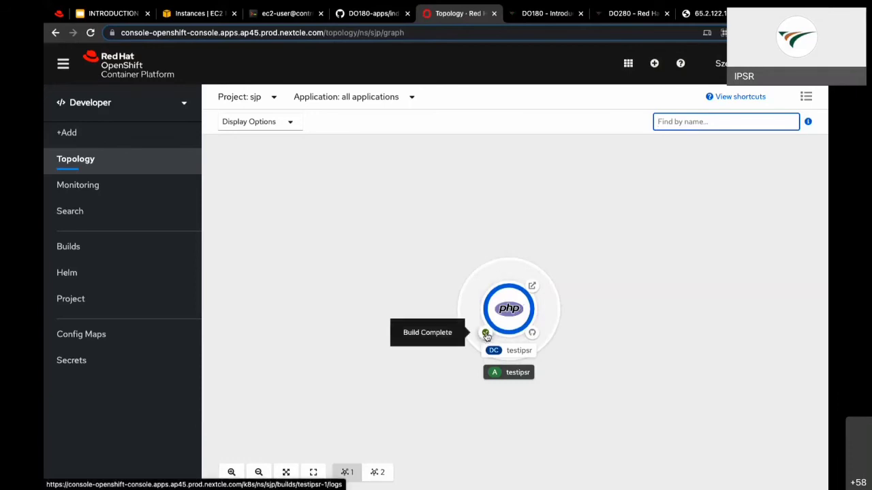
click(532, 287)
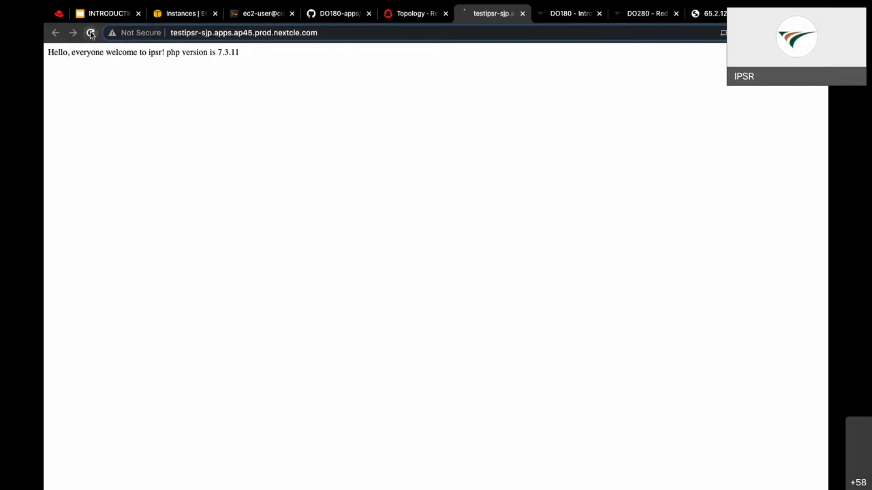
click(334, 36)
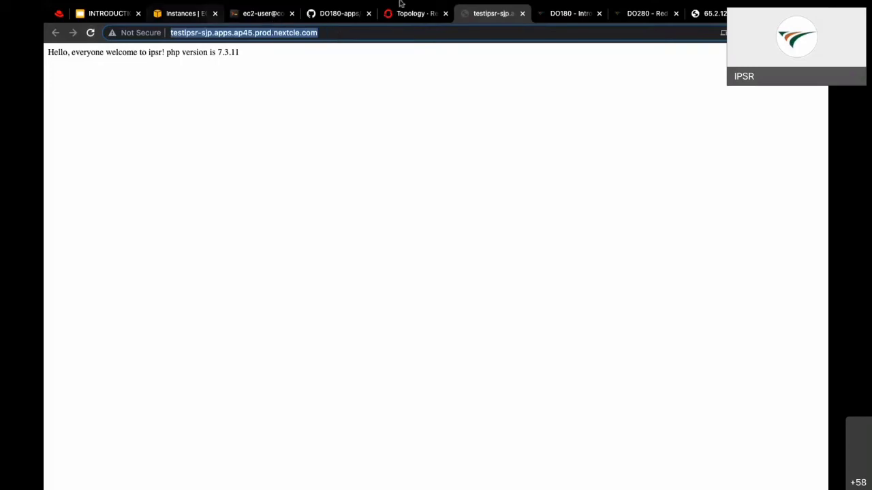
mouse_move(572, 18)
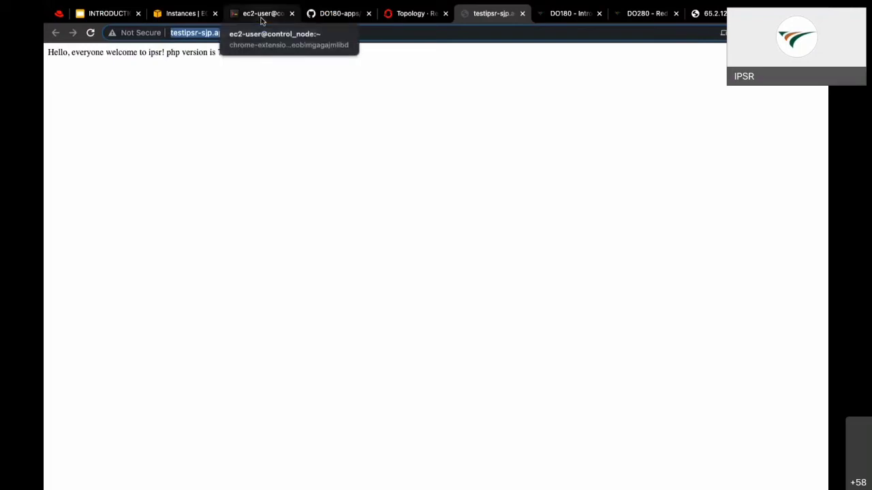
Open the details of the testipsr deployment in the OpenShift topology and scale it up to 2 pods
click(424, 20)
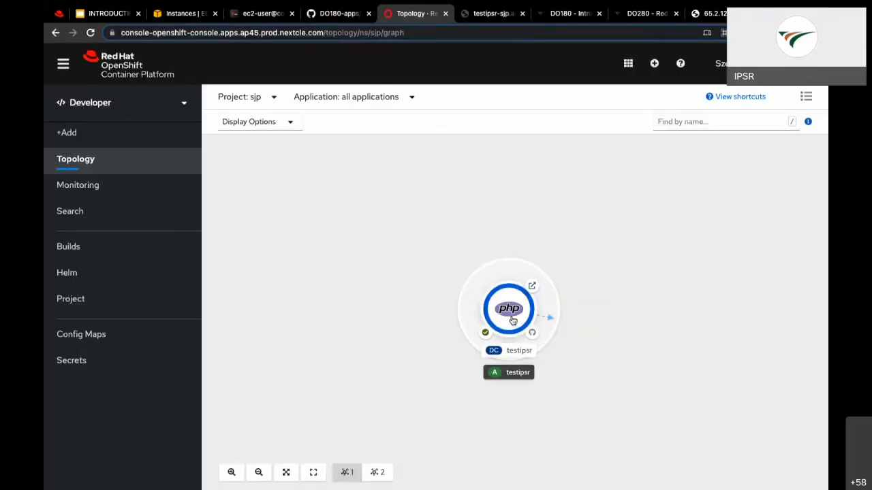
click(513, 320)
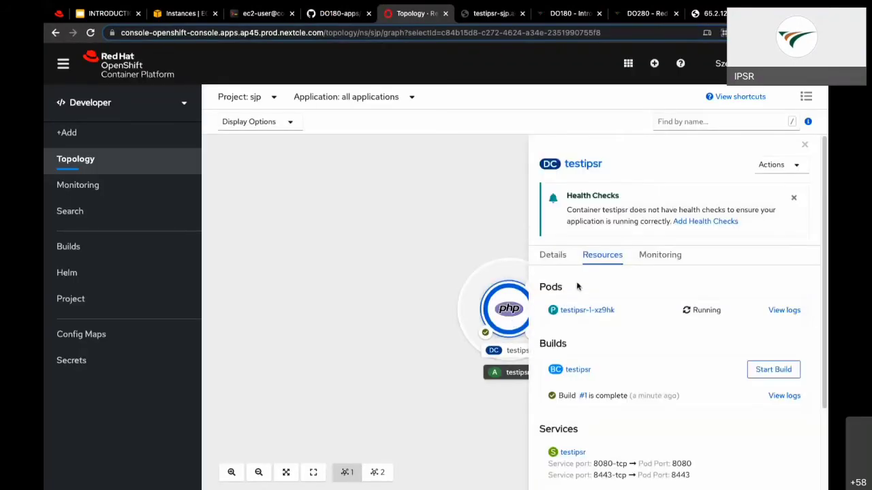
click(555, 258)
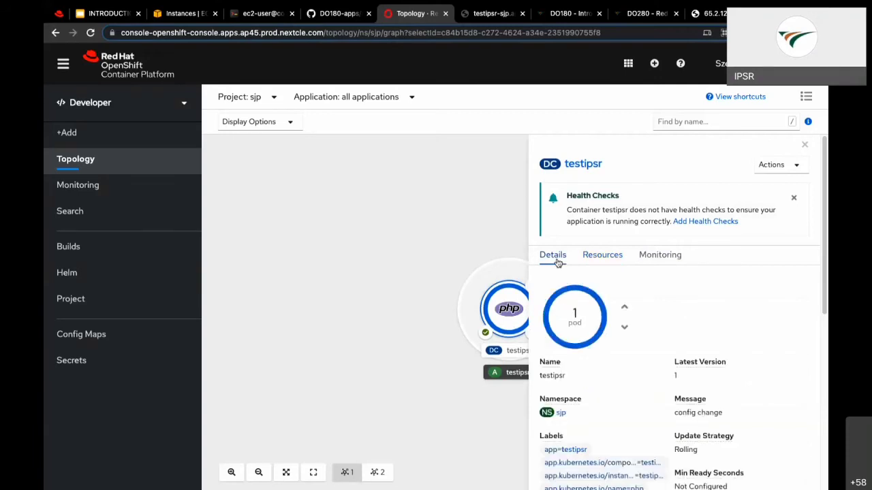
mouse_move(581, 323)
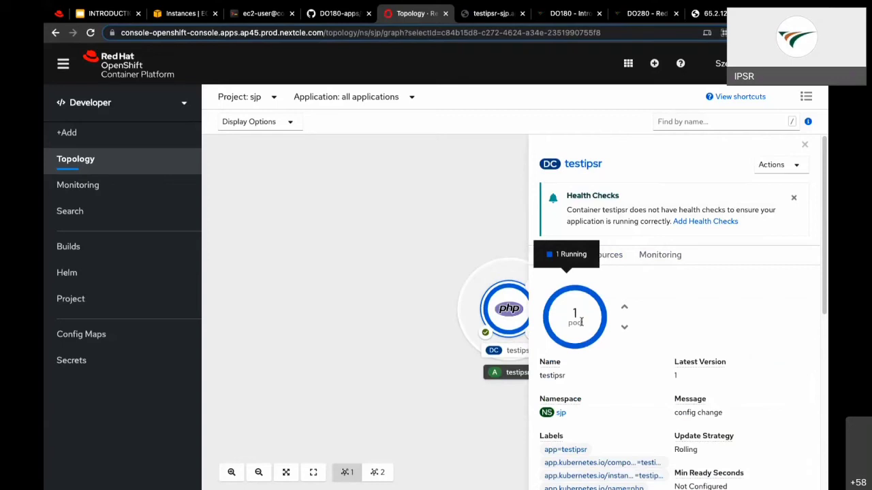
click(625, 310)
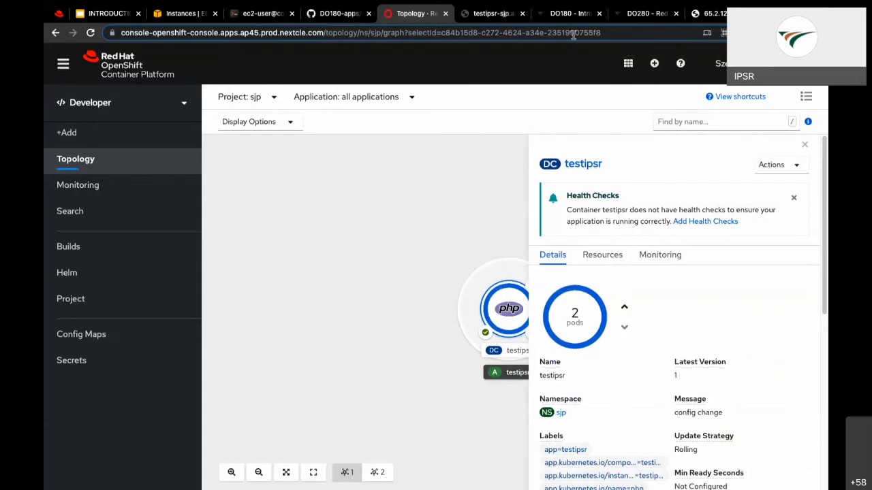
Return to the deployed testipsr page and reload it to check that it still responds with the scaled deployment
click(493, 14)
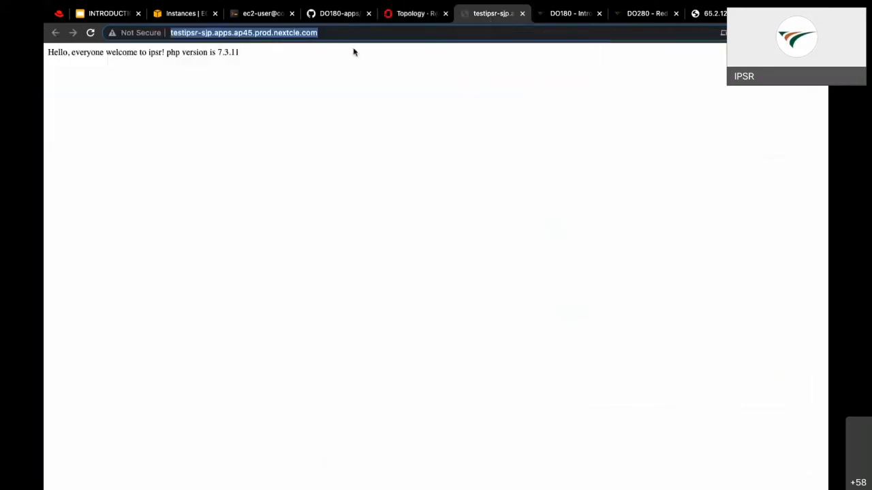
click(91, 34)
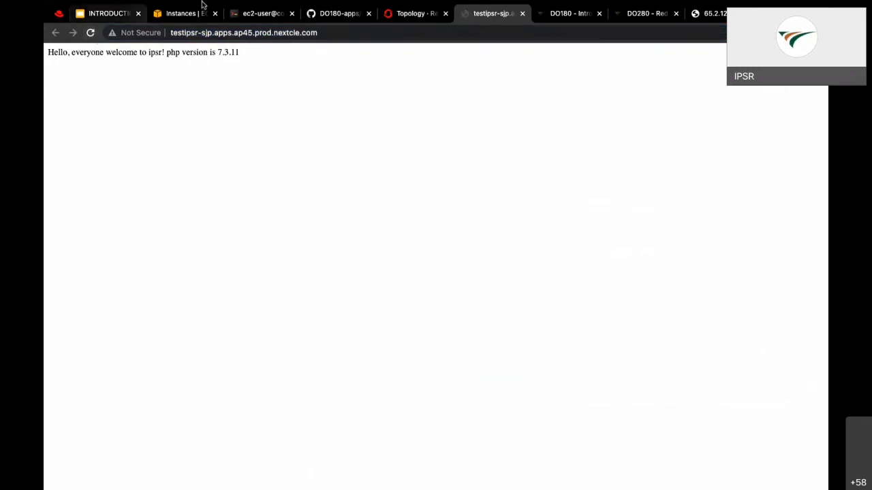
mouse_move(555, 20)
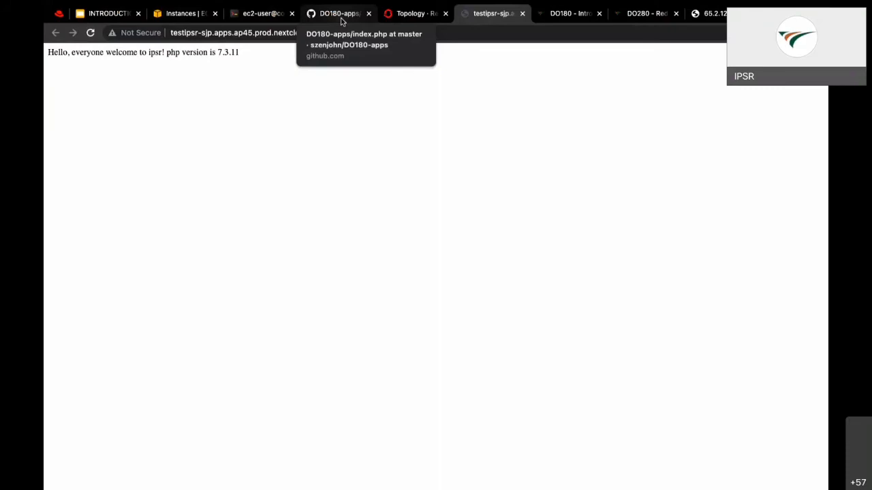
click(90, 32)
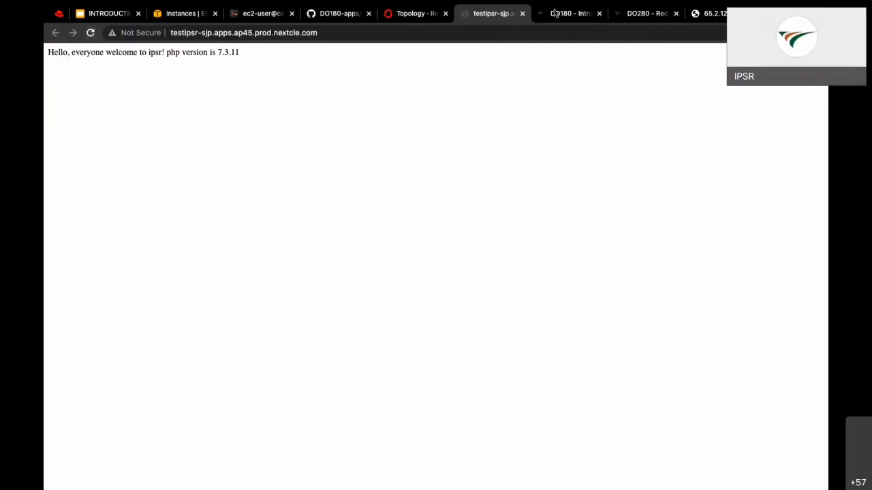
Edit index.php on GitHub so the greeting reads "welcome to ipsr webinar on openshift!" and commit directly to the master branch
click(340, 16)
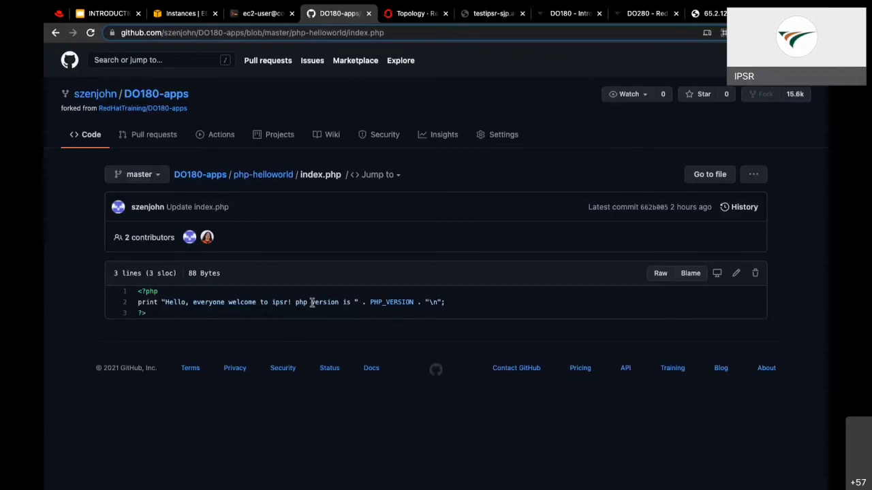
click(736, 275)
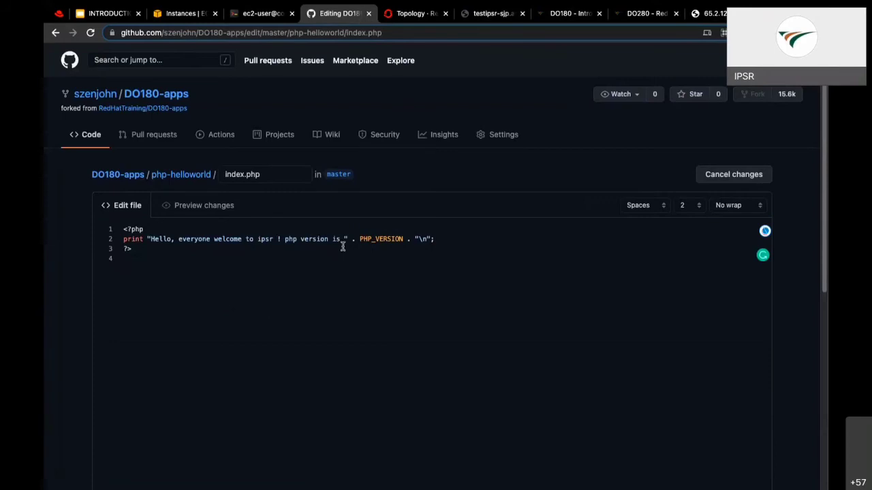
text(webinar )
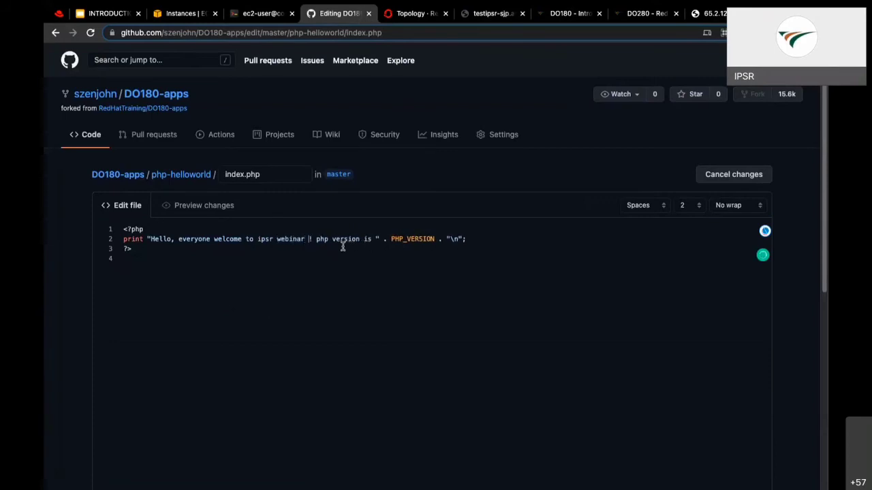
text(on ope)
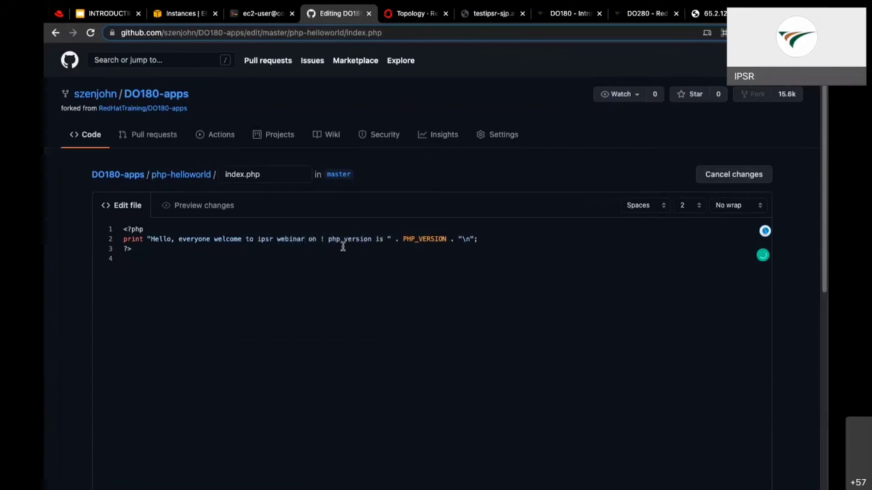
text(n)
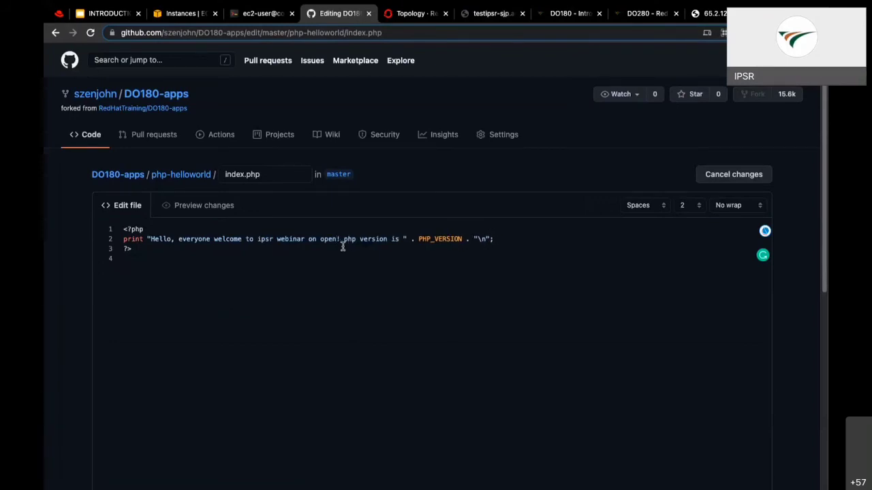
text(shift)
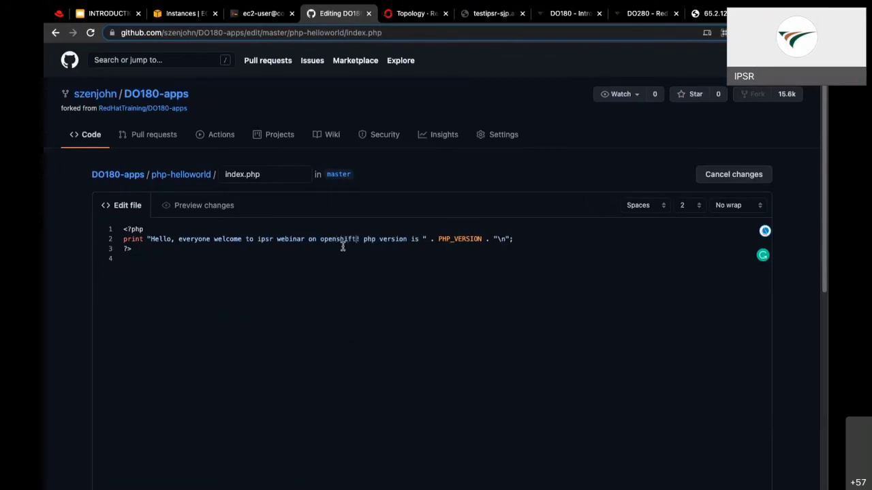
scroll(337, 292, down, 10)
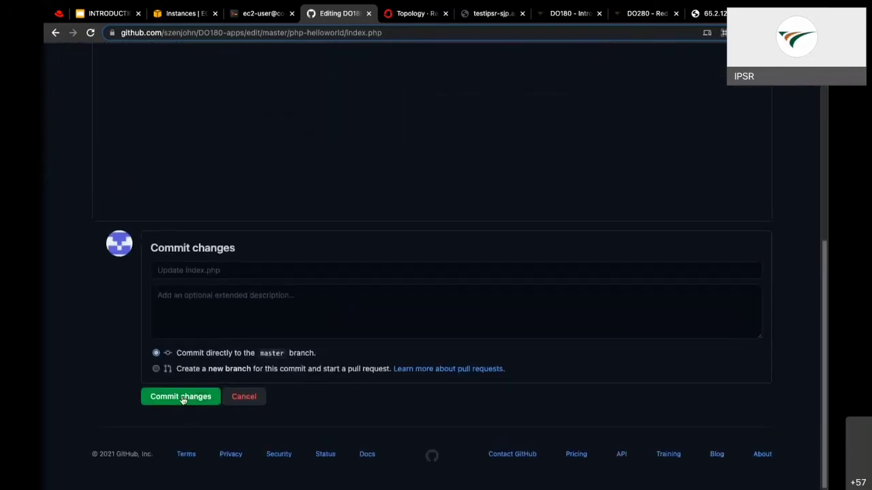
click(180, 396)
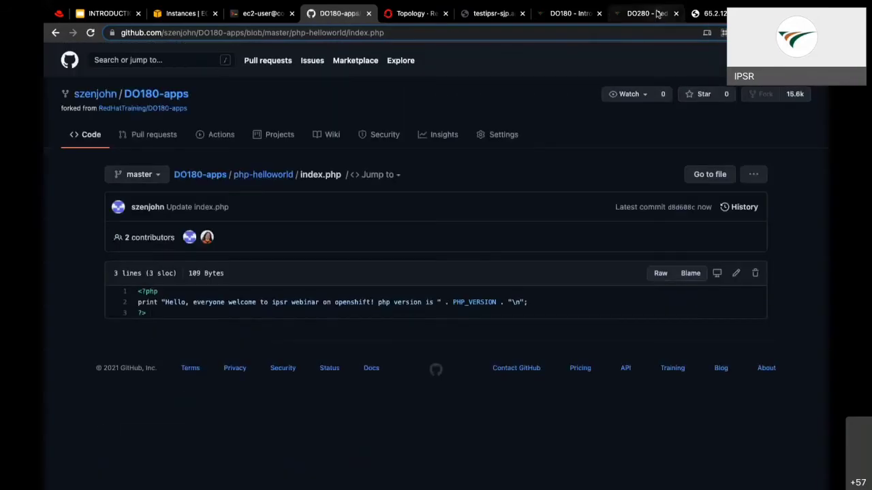
Reload the deployed application page to check for the committed text change, and return to the OpenShift topology
click(494, 13)
click(91, 35)
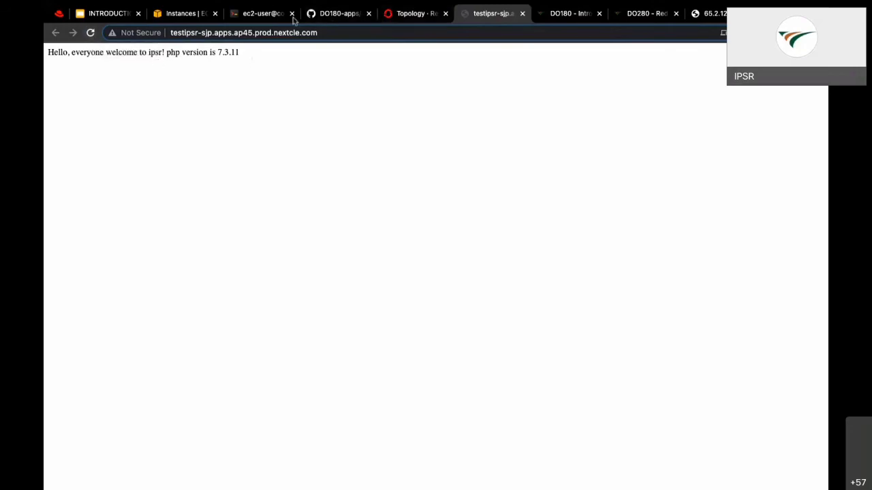
click(415, 14)
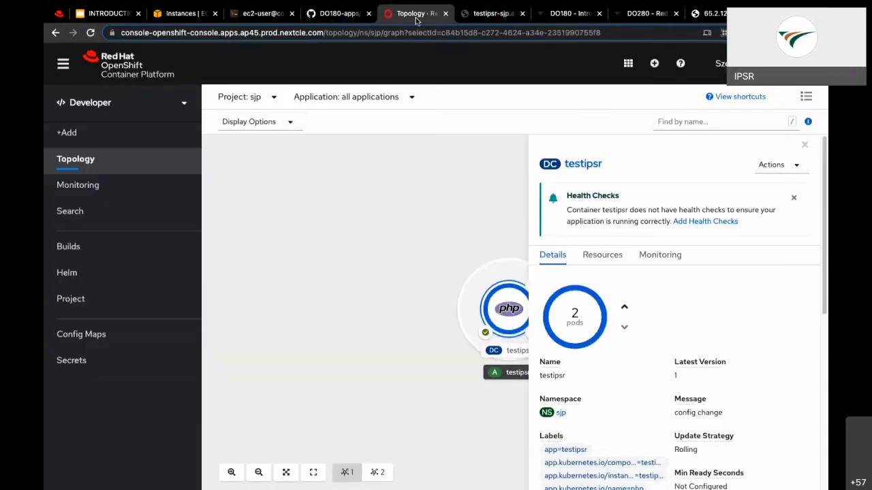
Look through the testipsr deployment's available actions and start a new build from its resources
click(793, 166)
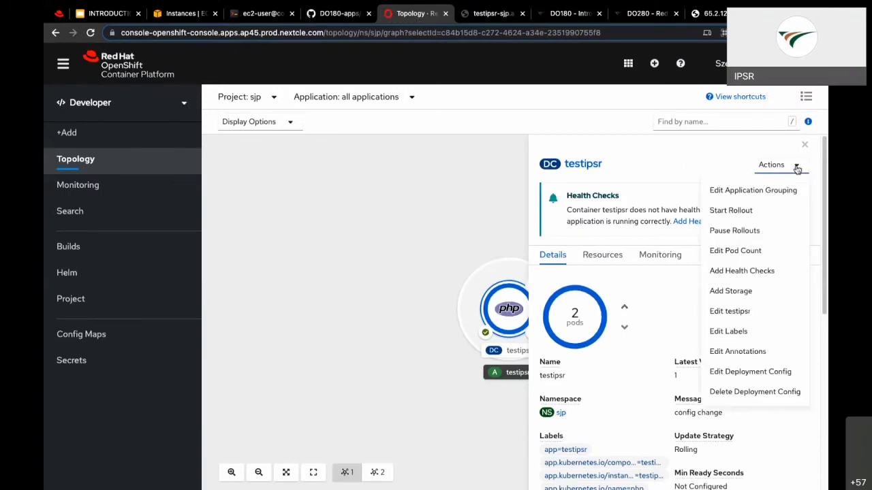
click(514, 254)
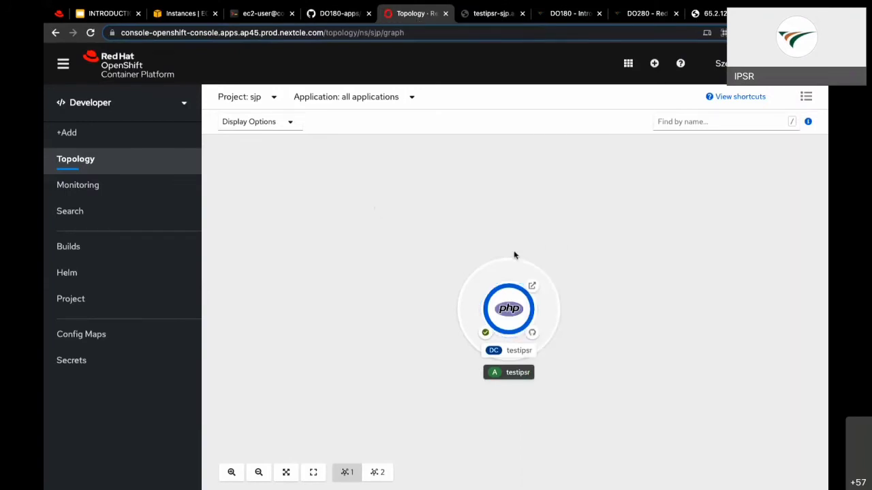
click(519, 313)
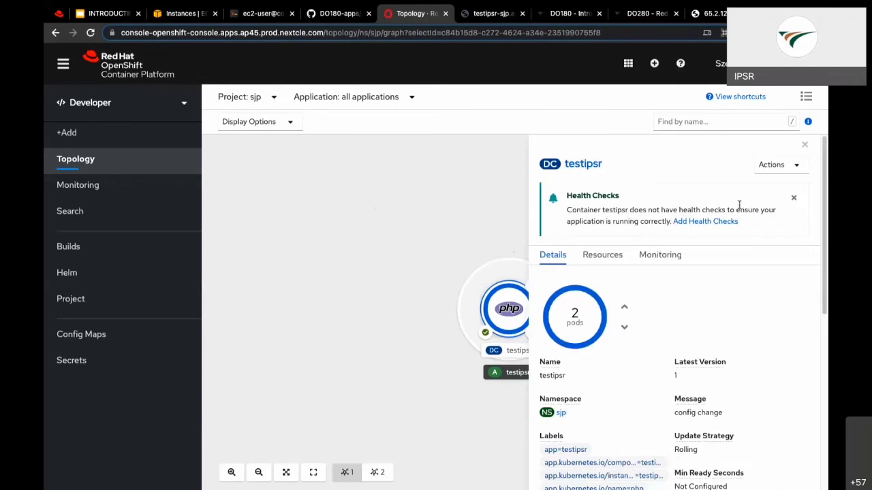
click(783, 169)
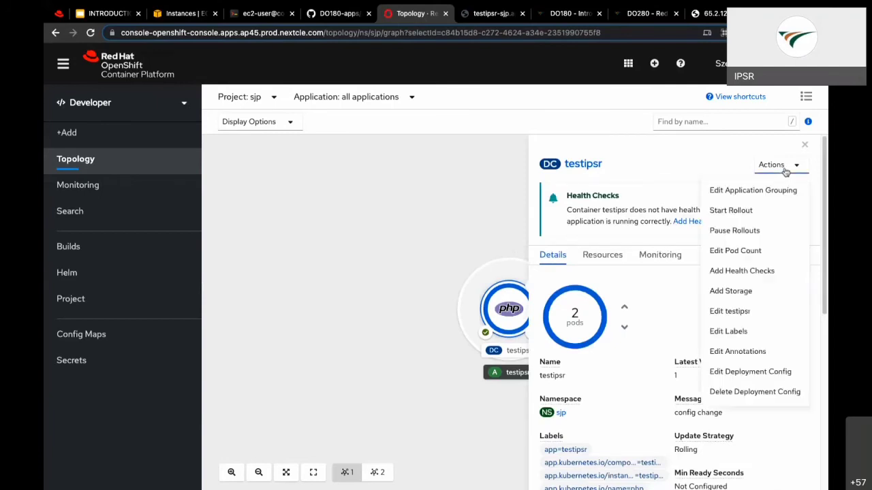
click(672, 155)
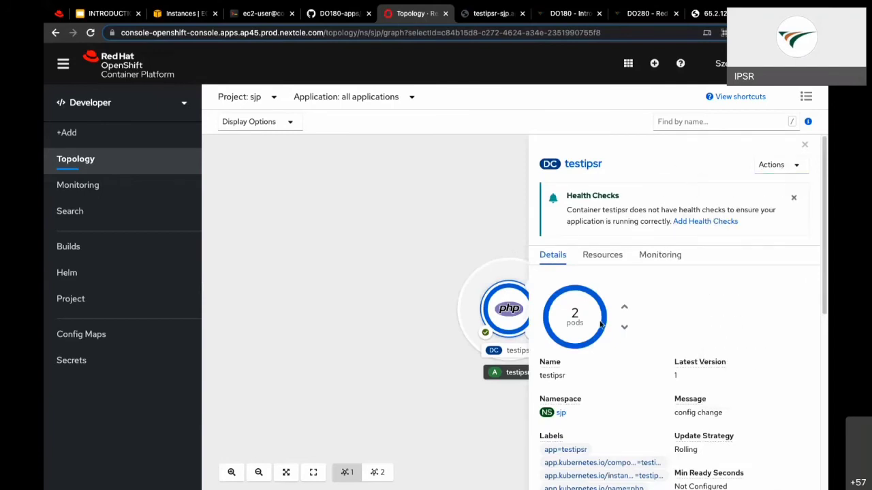
click(613, 258)
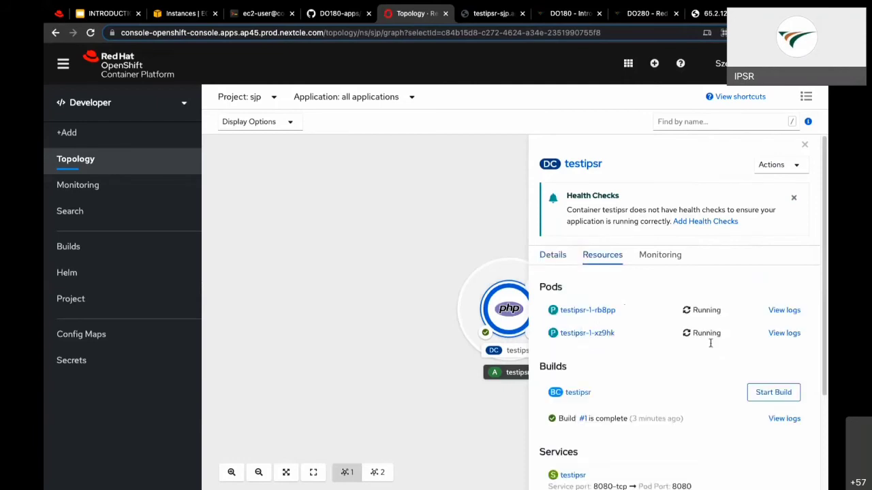
click(772, 393)
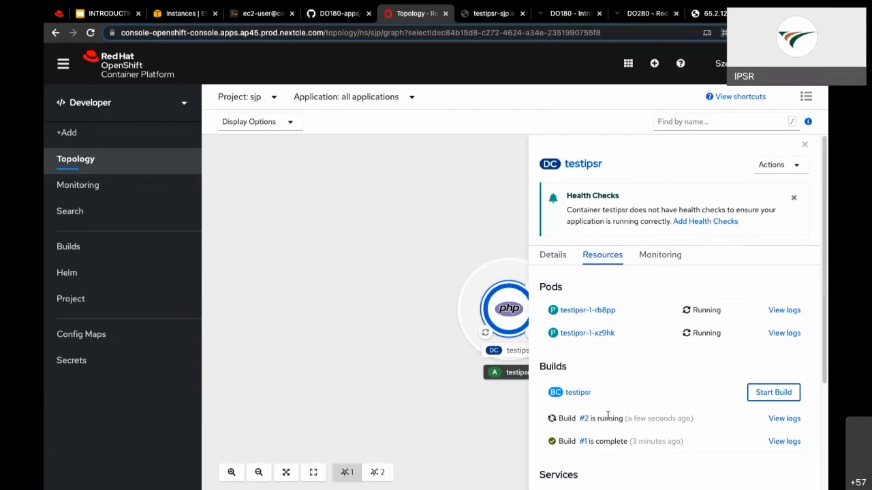
Reload the application page to check its greeting while the new build is running
click(492, 18)
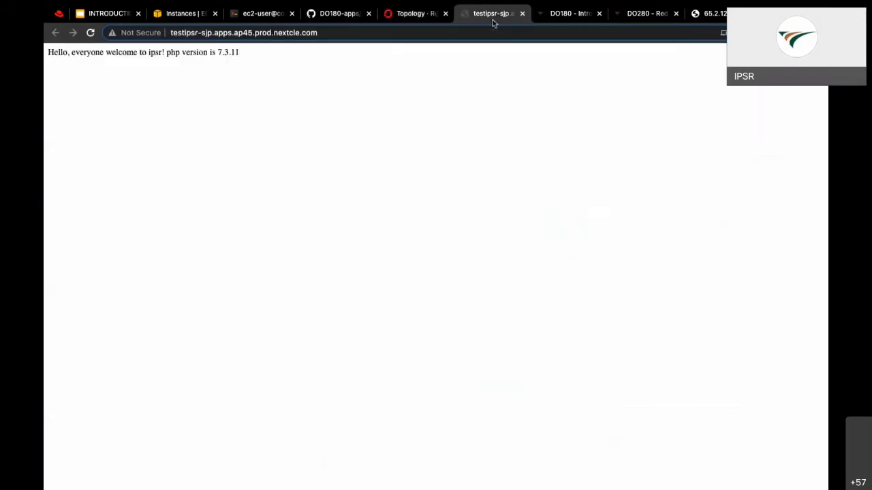
click(89, 40)
click(89, 38)
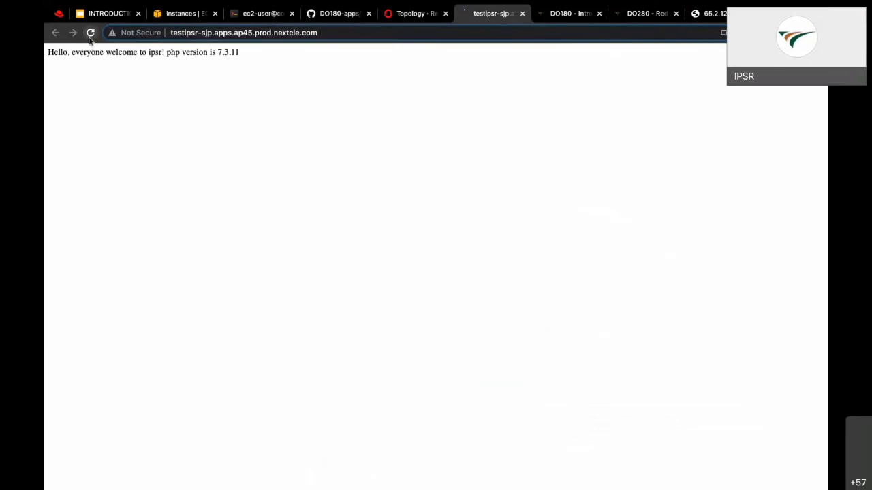
View the log of testipsr build #2 in OpenShift and return to the project topology
click(418, 22)
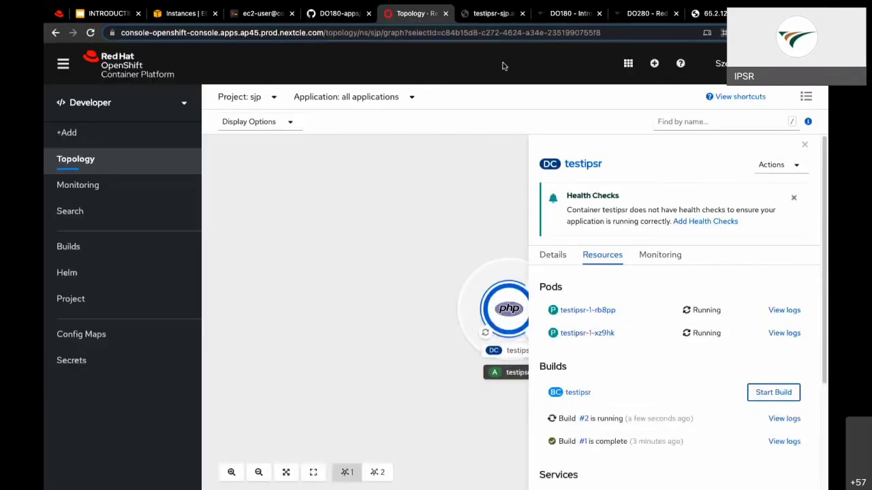
click(777, 420)
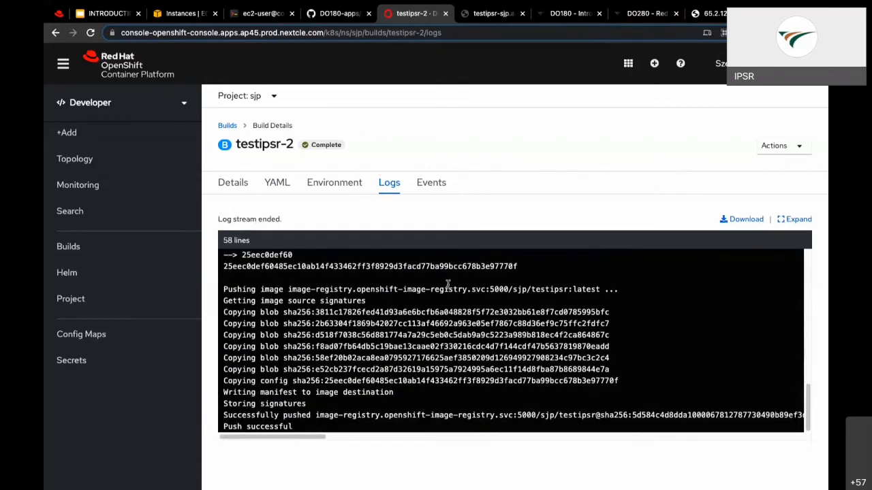
click(92, 158)
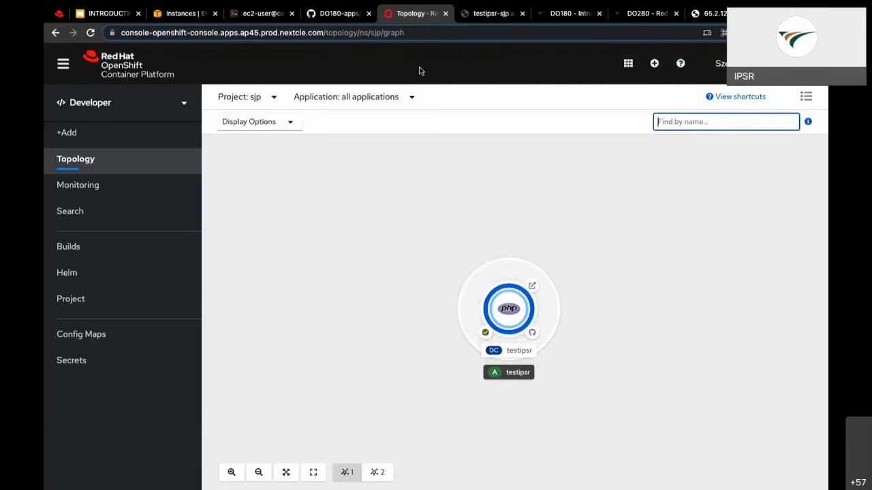
Reload the deployed application page to check its greeting, and compare it with the index.php source on GitHub
click(493, 14)
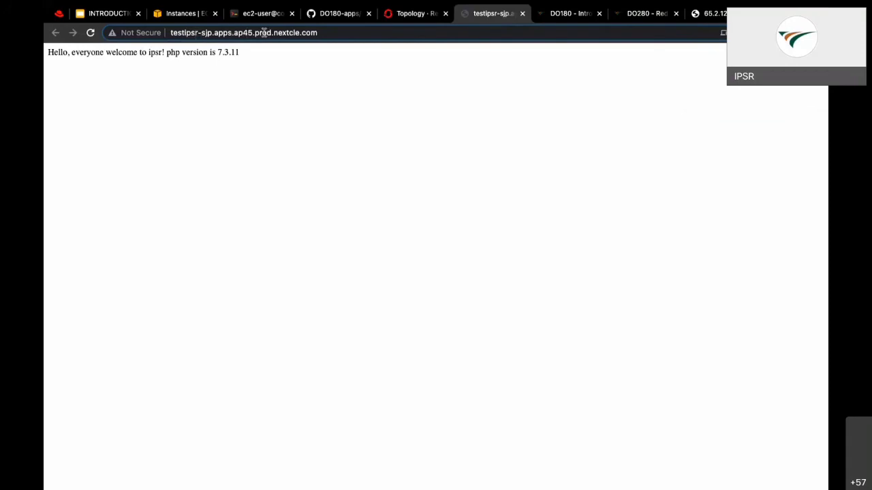
click(91, 32)
click(91, 33)
click(91, 33)
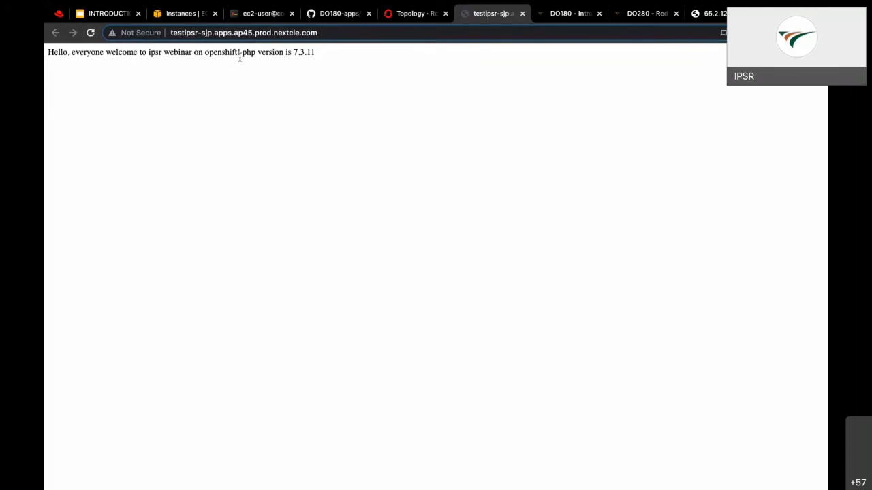
click(336, 14)
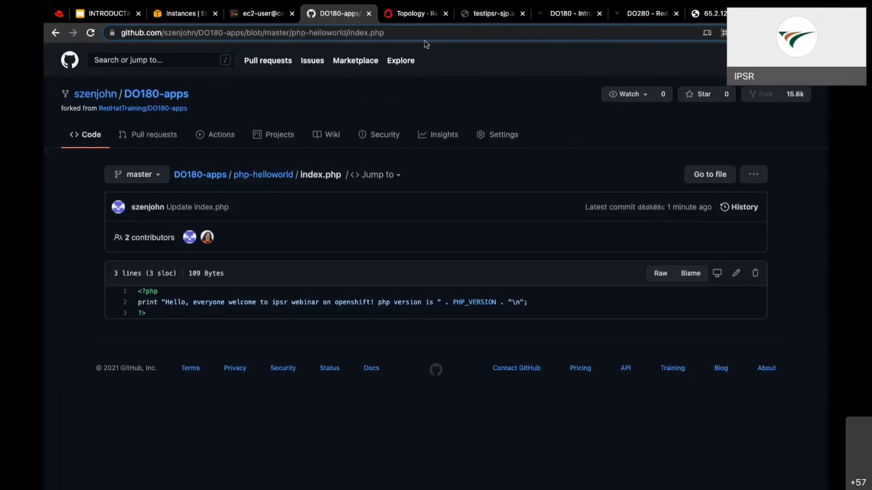
Check the testipsr deployment's pod count and its list of pods in the OpenShift topology
click(417, 14)
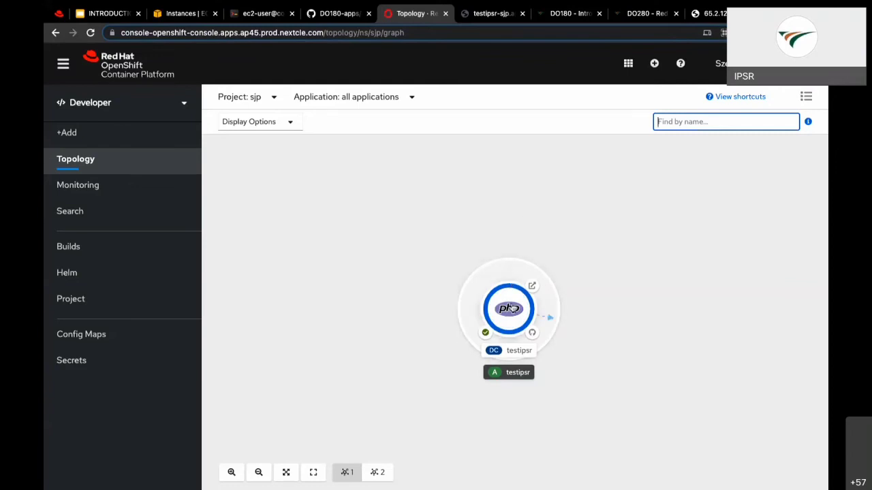
click(507, 309)
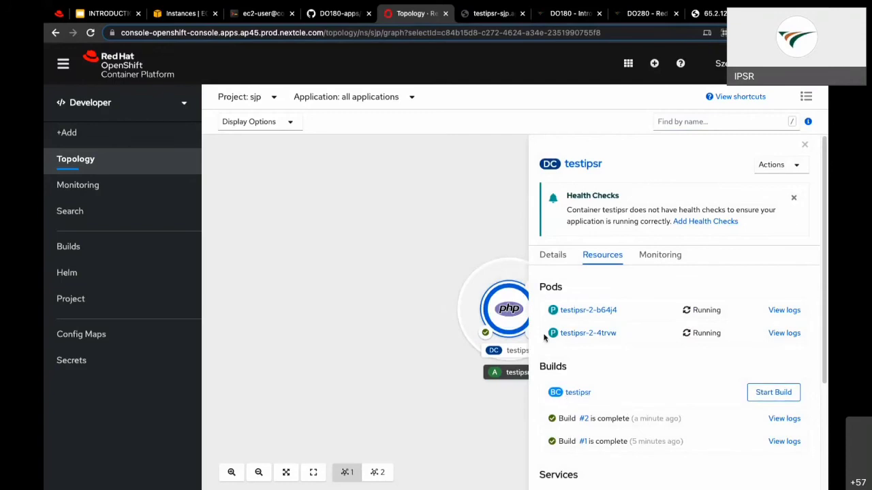
click(554, 256)
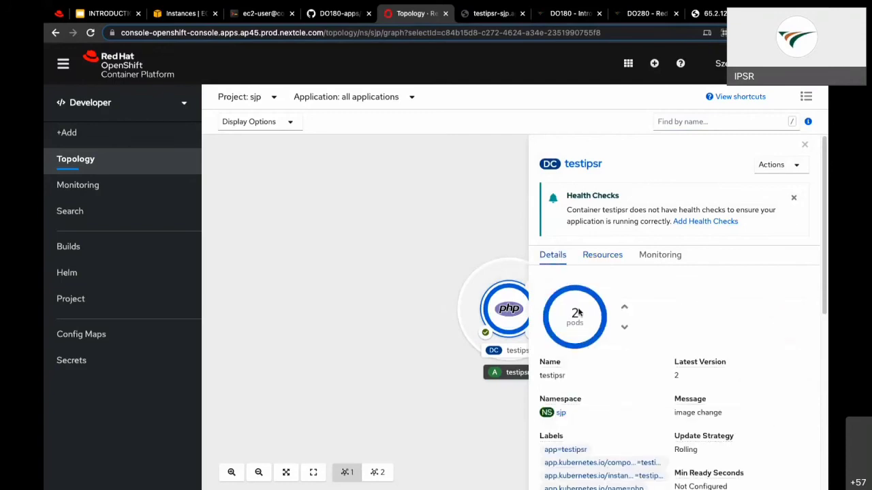
mouse_move(574, 313)
click(594, 261)
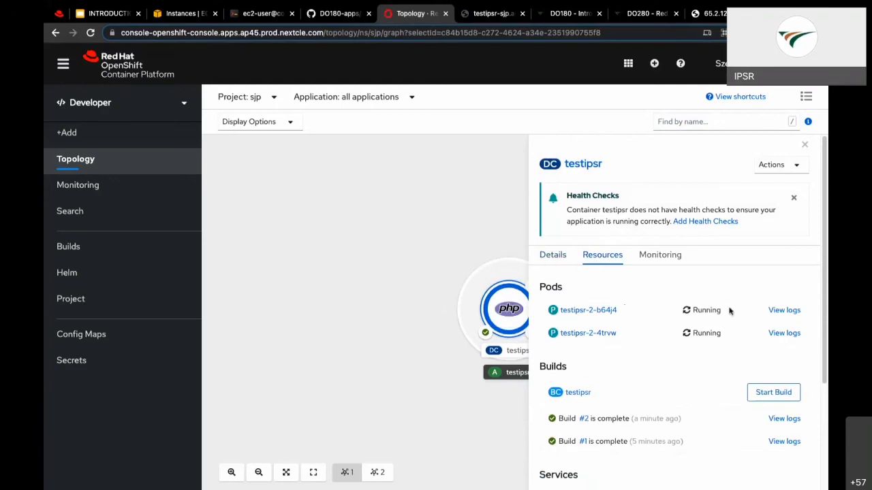
Delete the pod testipsr-2-b64j4 from the sjp project
click(579, 311)
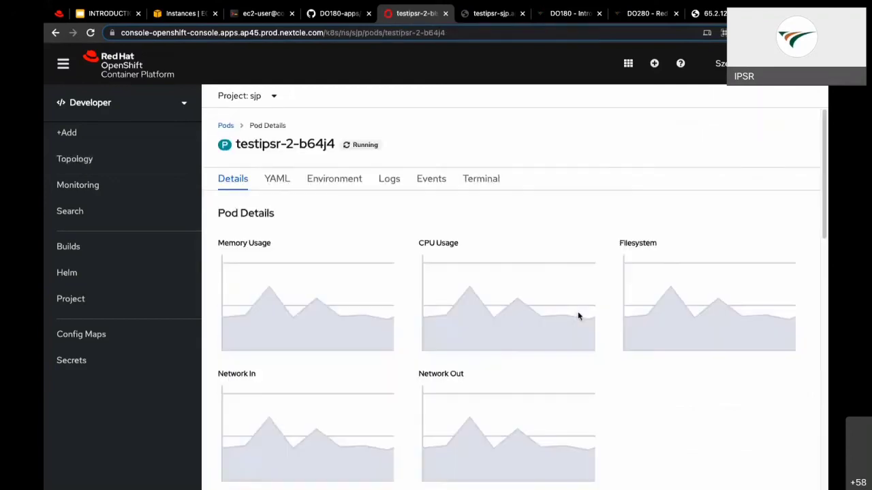
click(792, 150)
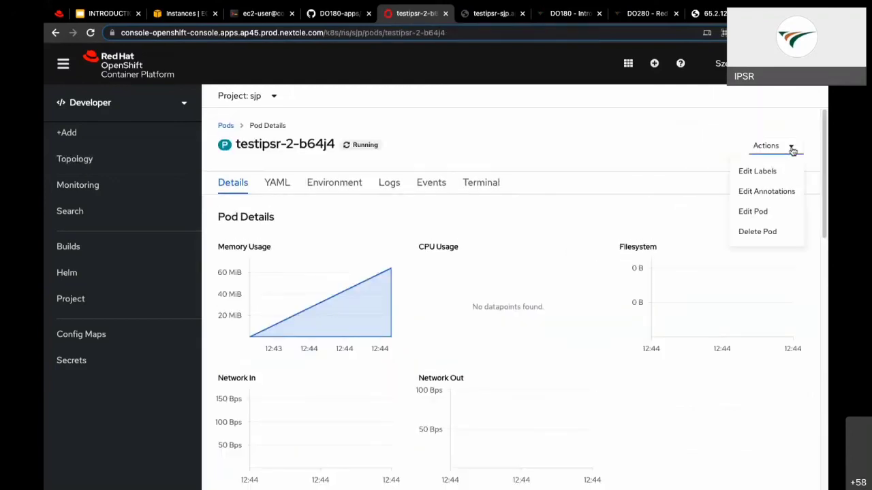
click(758, 233)
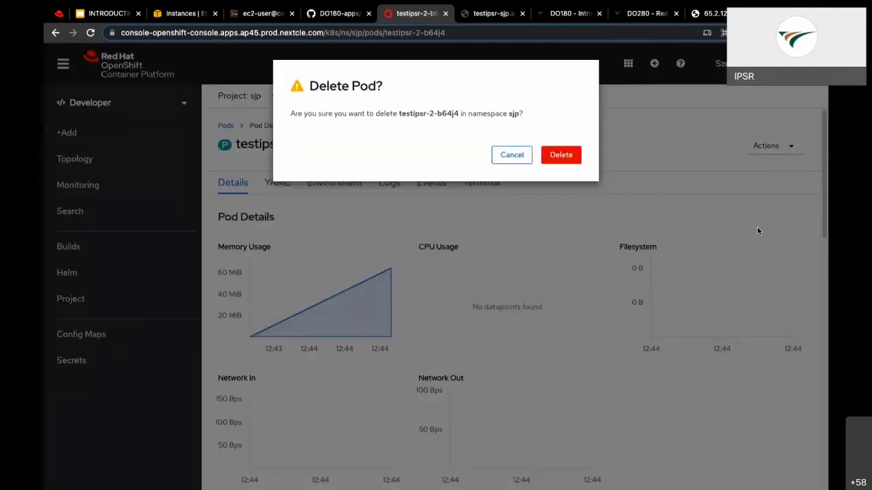
click(570, 155)
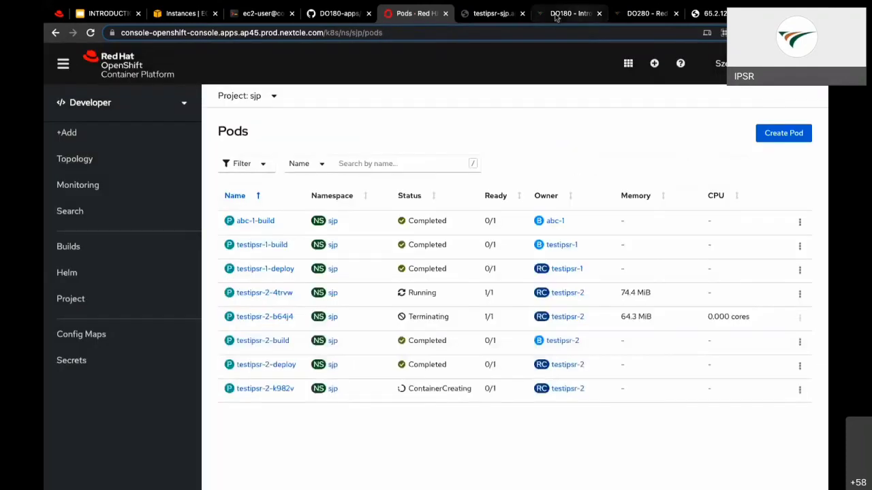
Reload the application page to check that it still responds after the pod deletion, and switch to index.php on GitHub
click(485, 14)
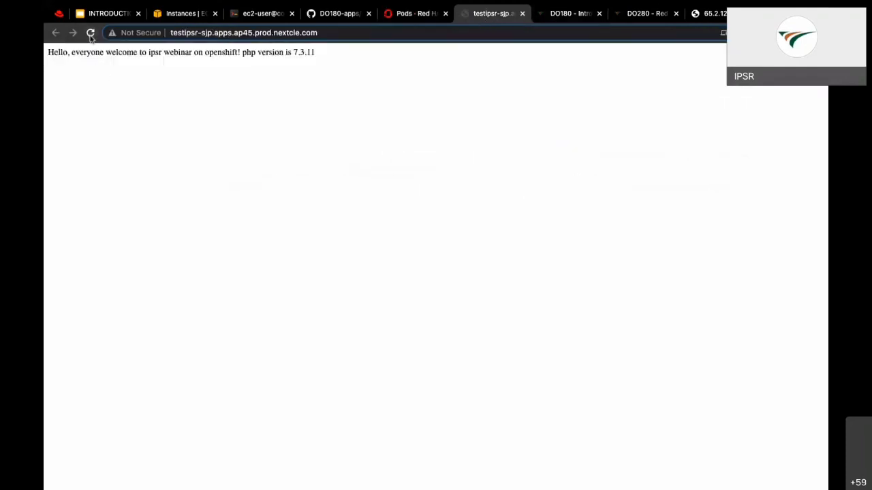
click(90, 34)
click(336, 14)
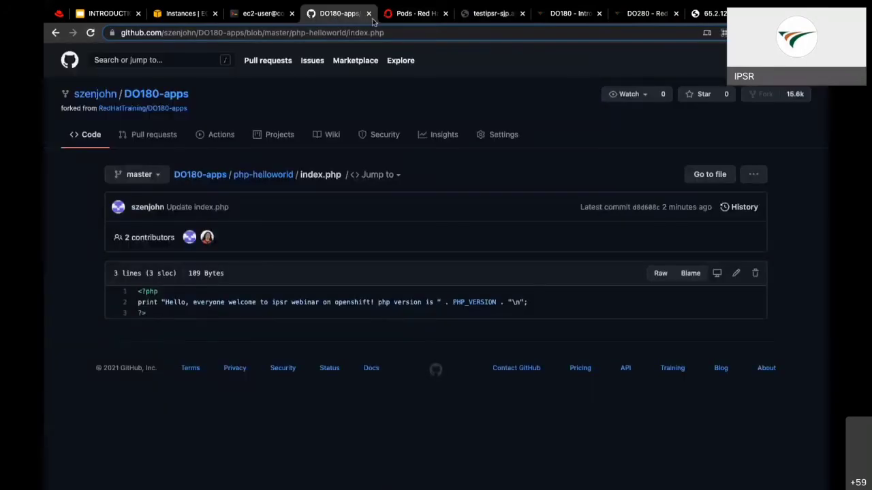
Return to the OpenShift topology and check testipsr's pod count and pod list for a replacement of the deleted pod
click(415, 13)
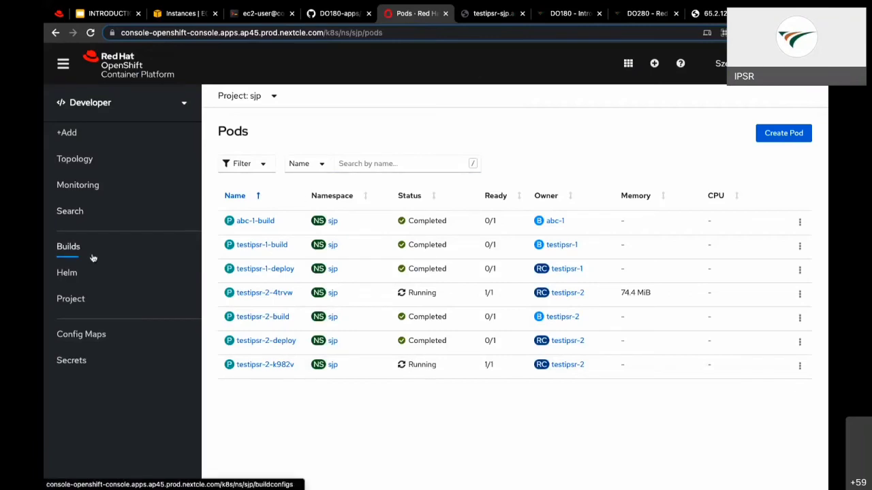
click(88, 164)
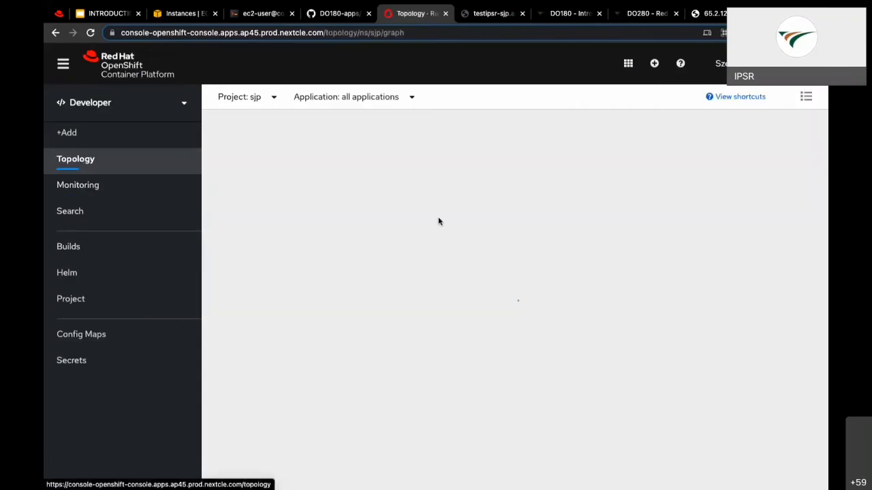
click(505, 325)
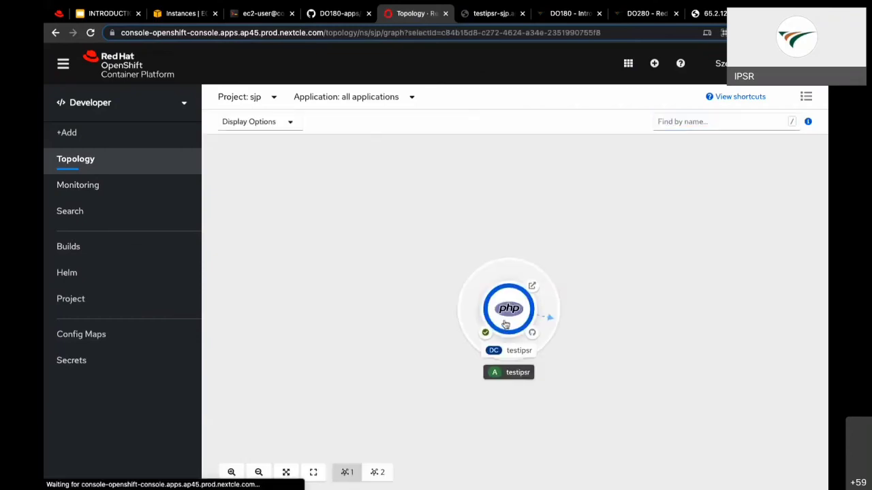
click(555, 257)
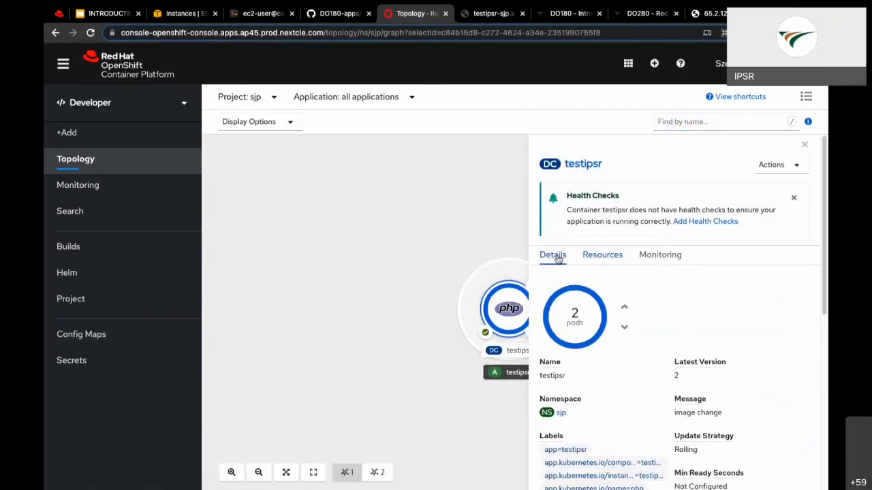
click(596, 258)
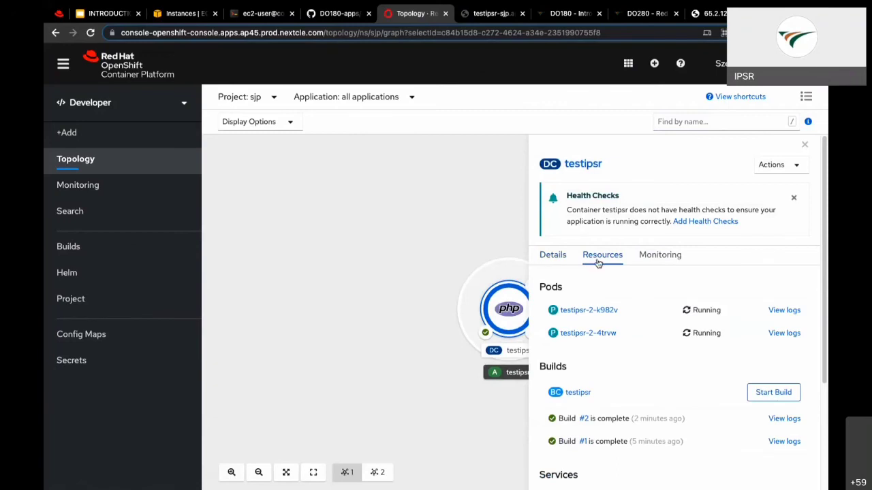
Scale the testipsr deployment to three pods, and check its pod list and the application page
click(555, 257)
mouse_move(576, 321)
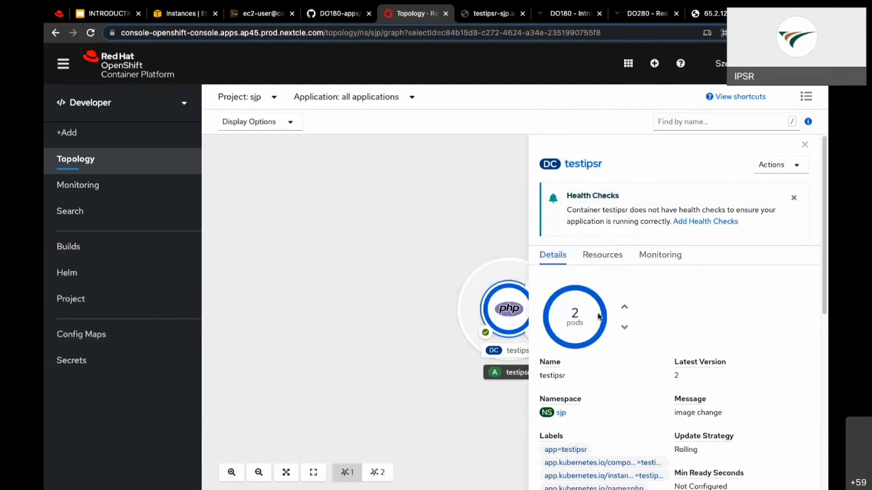
click(624, 310)
click(604, 258)
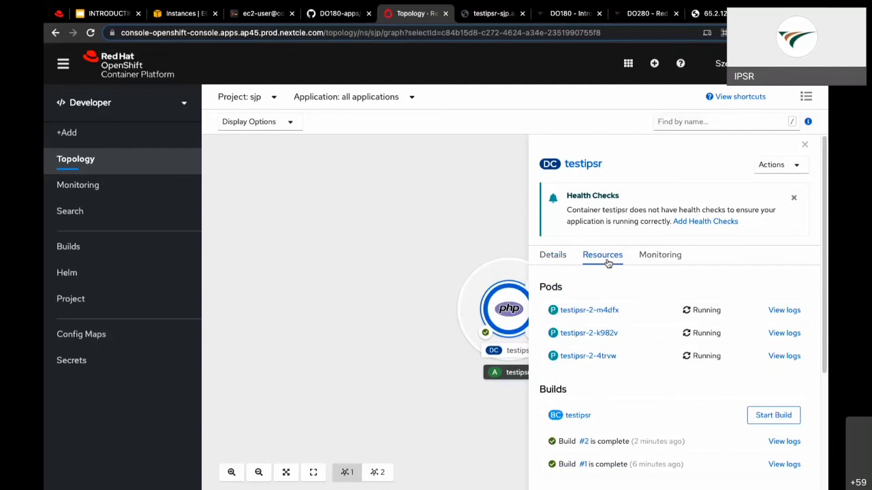
click(557, 256)
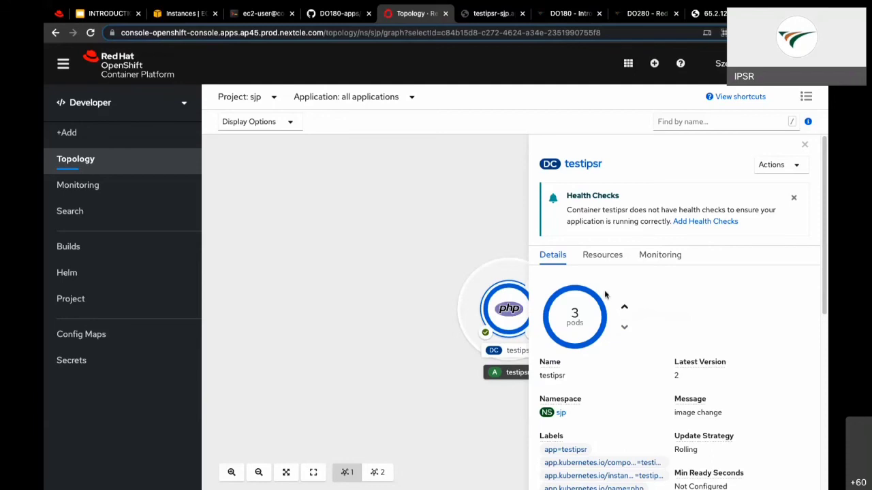
click(477, 23)
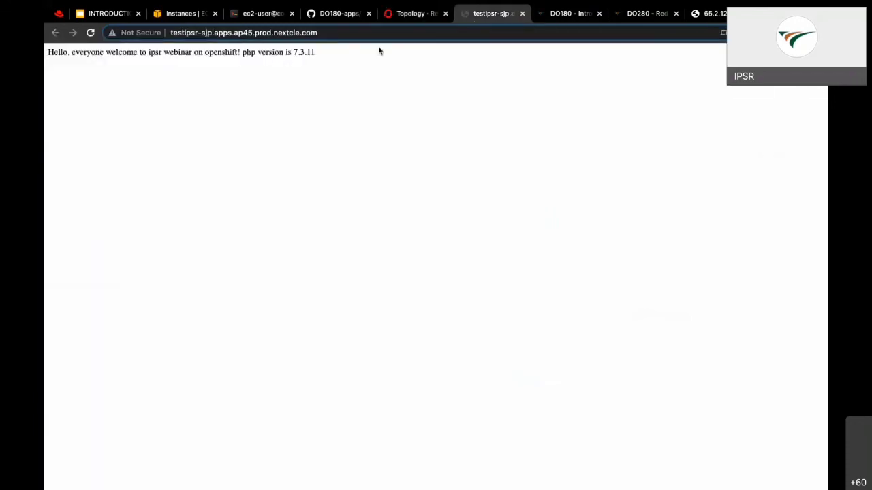